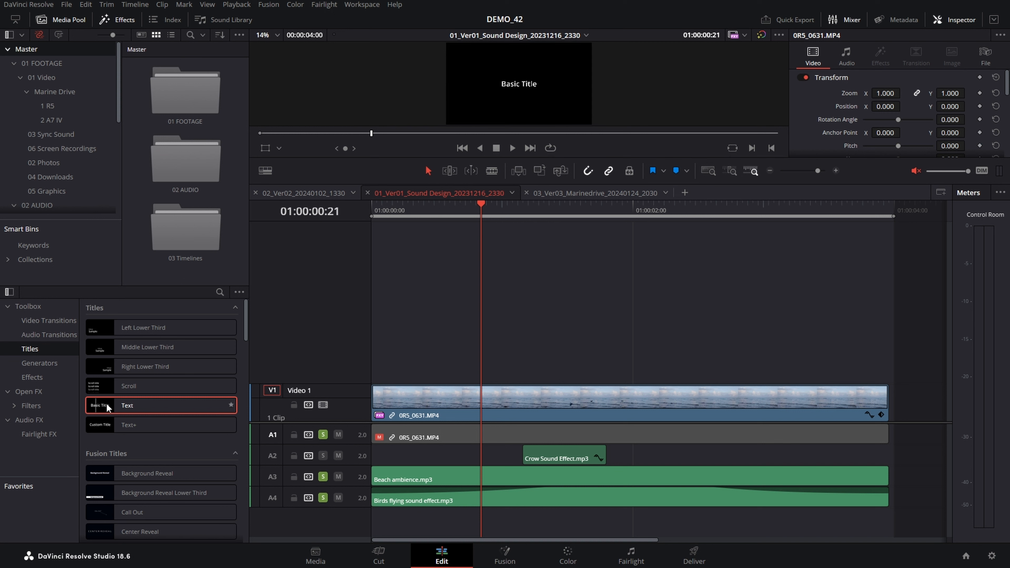
- Add a Text title on a new Video 2 track above the footage and trim its end to the start of the crow sound effect
{"action": "left_click_drag", "start_coordinate": [142, 410], "coordinate": [451, 360]}
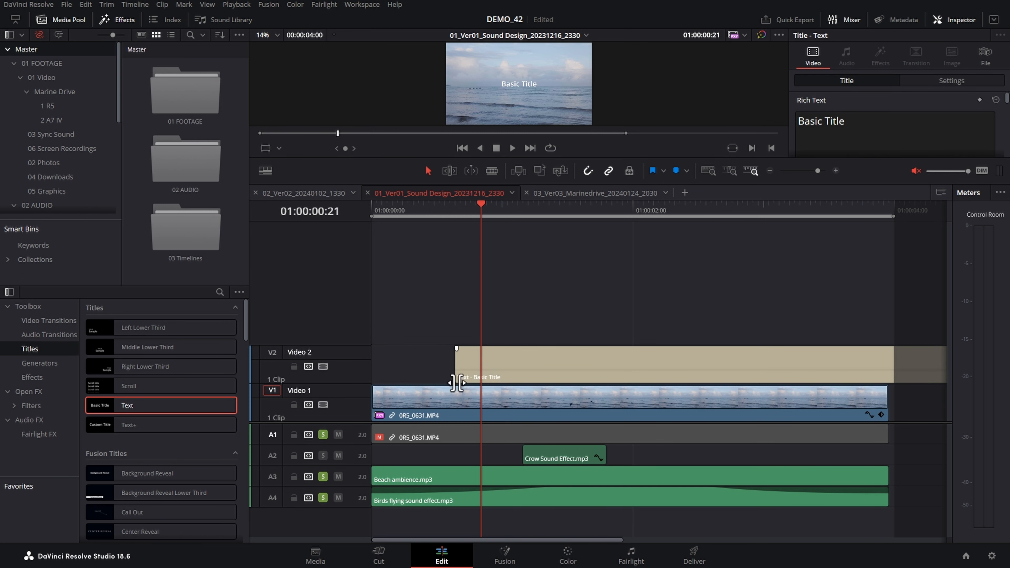
{"action": "left_click", "coordinate": [532, 381]}
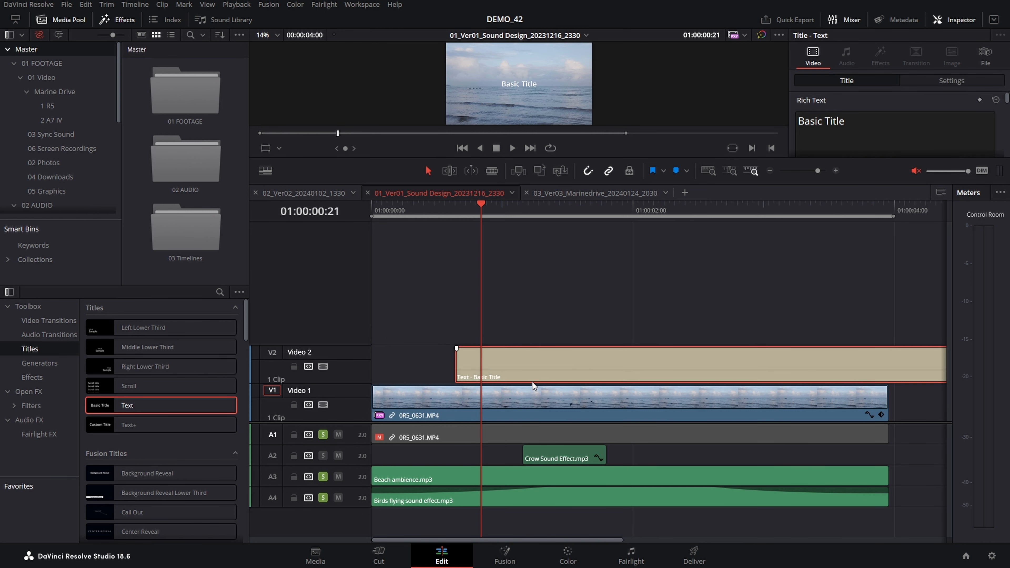
{"action": "scroll", "coordinate": [605, 384], "scroll_direction": "down", "scroll_amount": 4}
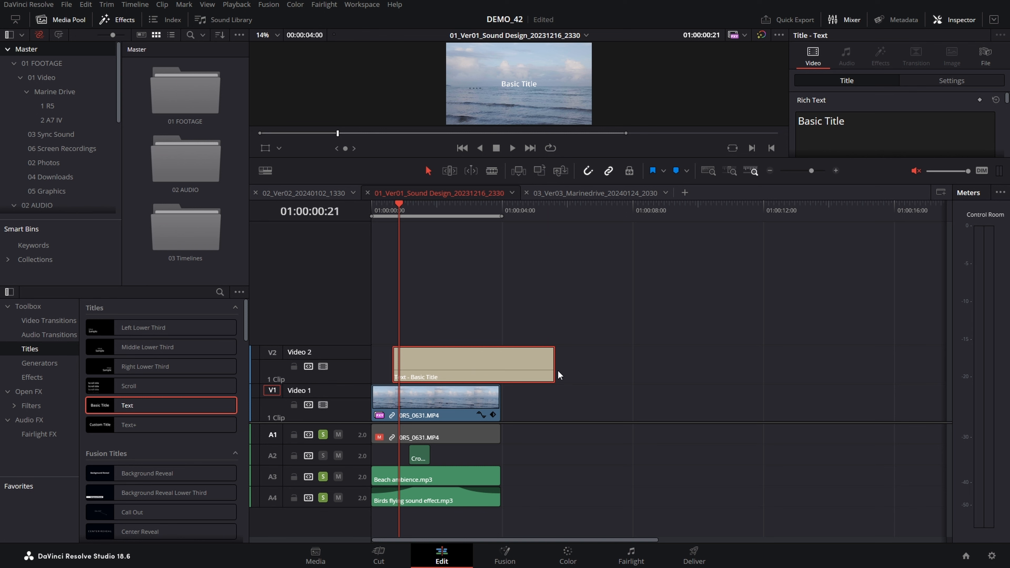
{"action": "left_click_drag", "start_coordinate": [553, 368], "coordinate": [410, 365]}
{"action": "scroll", "coordinate": [437, 392], "scroll_direction": "up", "scroll_amount": 5}
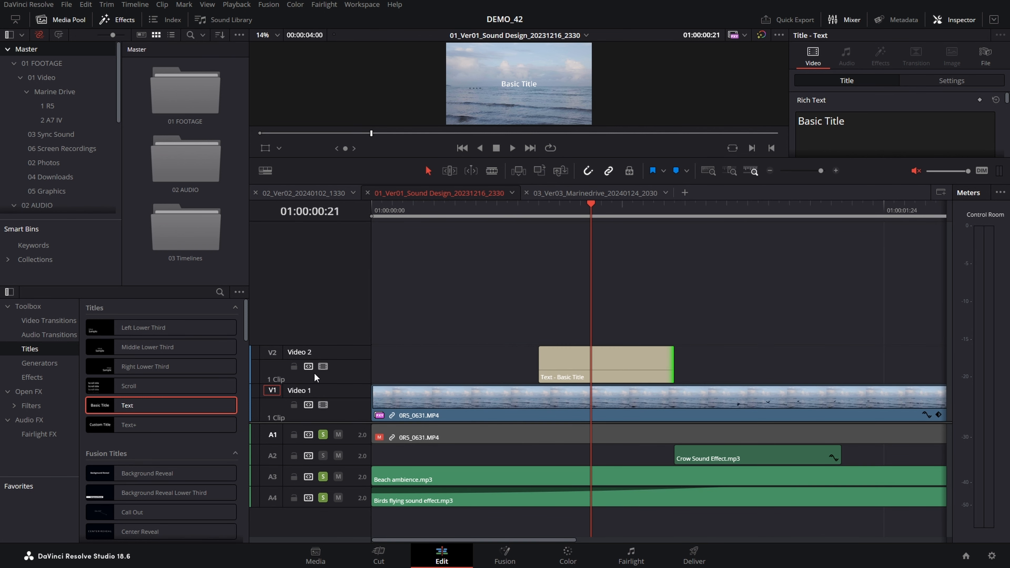
- Move the title up to a new Video 3 track, and from there onto Video 1, overwriting part of the footage
{"action": "left_click_drag", "start_coordinate": [631, 363], "coordinate": [609, 331]}
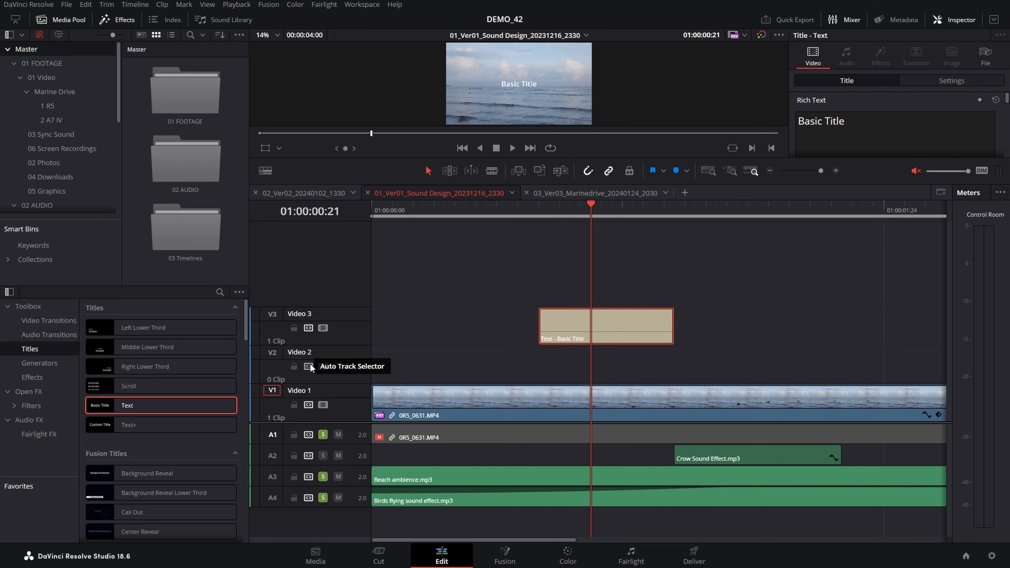
{"action": "left_click_drag", "start_coordinate": [587, 323], "coordinate": [581, 389]}
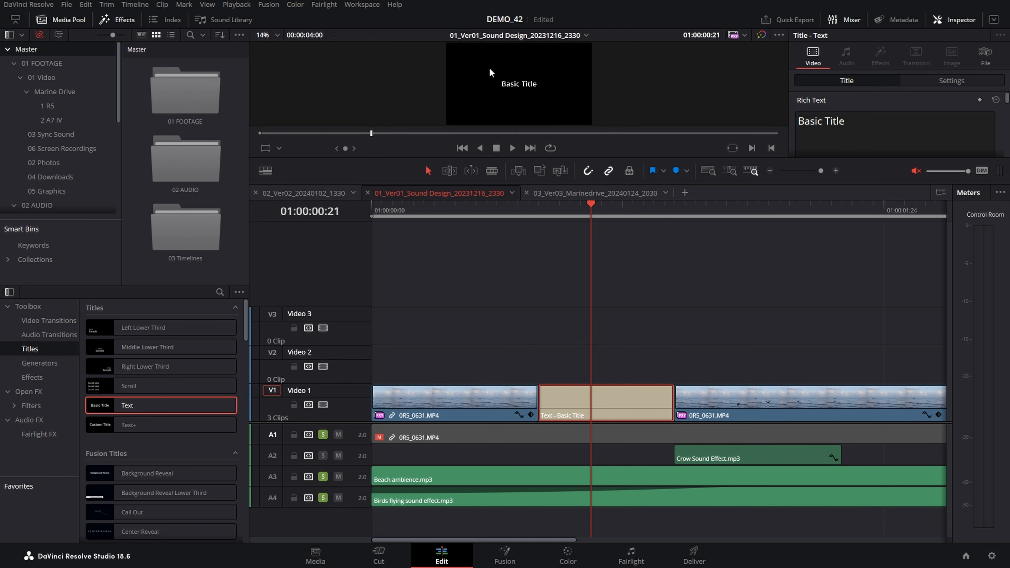
{"action": "left_click_drag", "start_coordinate": [562, 159], "coordinate": [557, 241]}
{"action": "left_click_drag", "start_coordinate": [562, 298], "coordinate": [569, 320]}
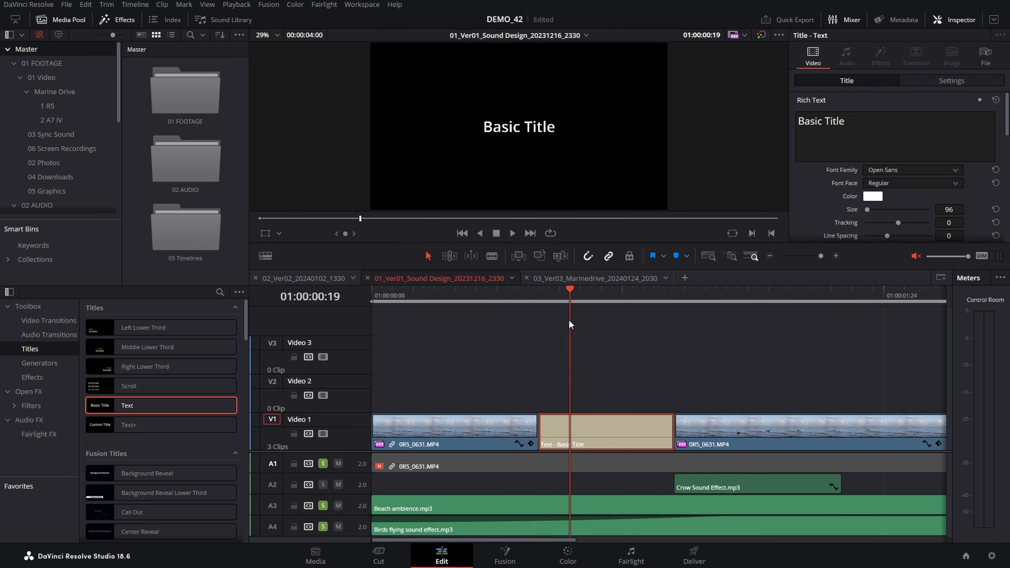
- Return the title to Video 2 and extend the second footage clip's start back to close the gap on Video 1
{"action": "left_click_drag", "start_coordinate": [580, 421], "coordinate": [575, 397]}
{"action": "left_click", "coordinate": [691, 431]}
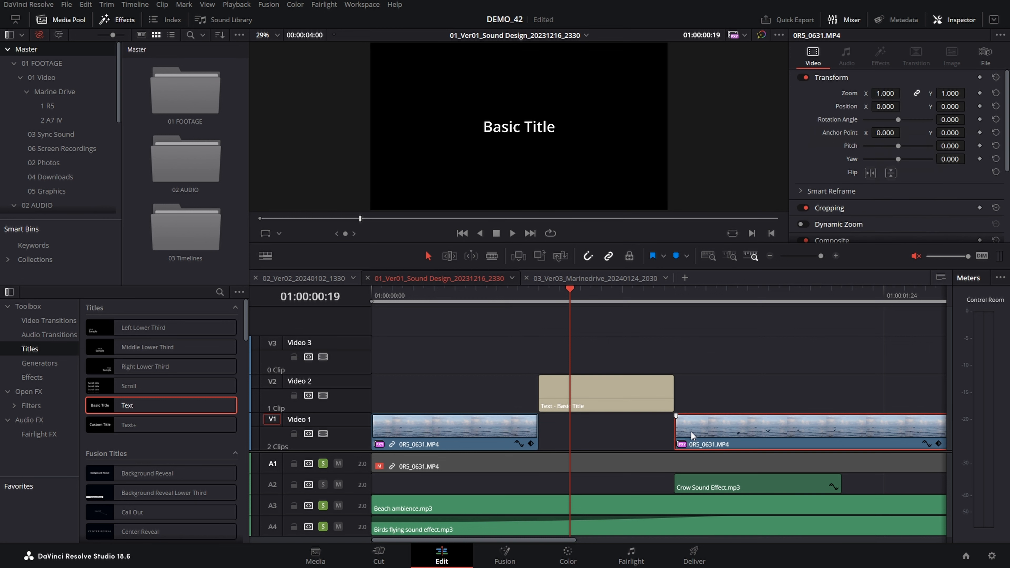
{"action": "left_click_drag", "start_coordinate": [676, 433], "coordinate": [536, 438]}
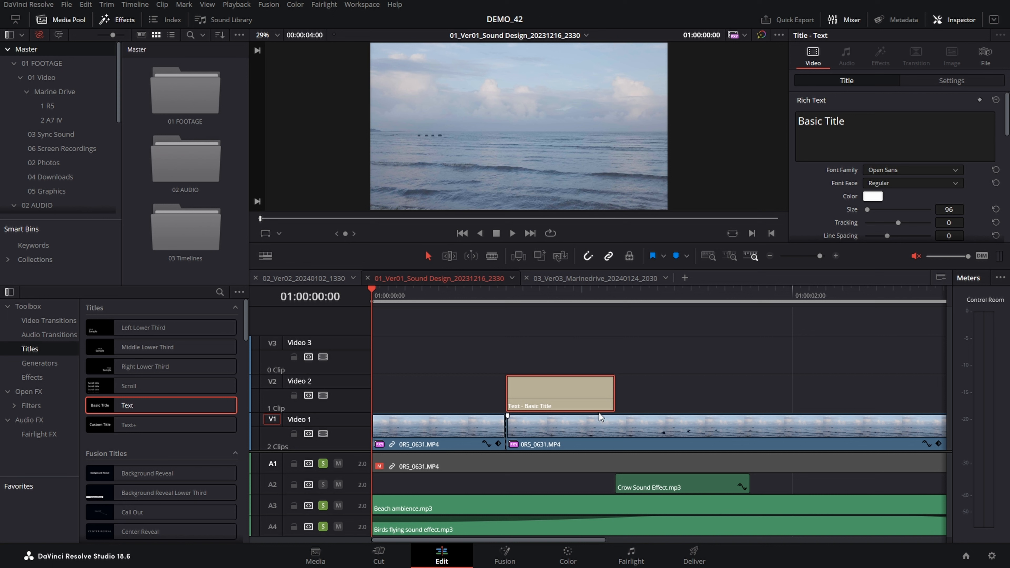
- Move the title to the start of the timeline on Video 2 and delete the empty Video 3 track
{"action": "left_click_drag", "start_coordinate": [584, 400], "coordinate": [309, 401]}
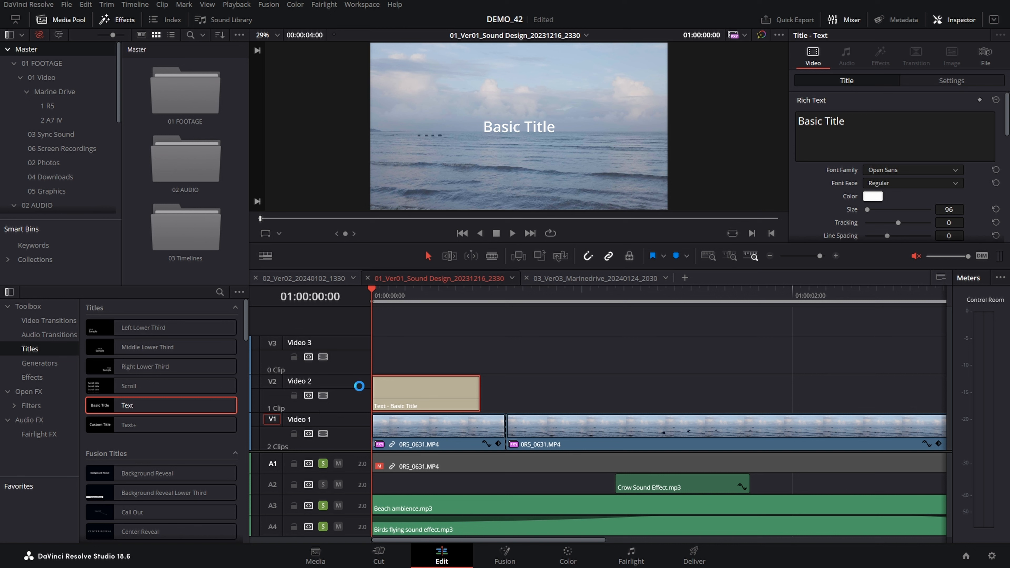
{"action": "right_click", "coordinate": [349, 349]}
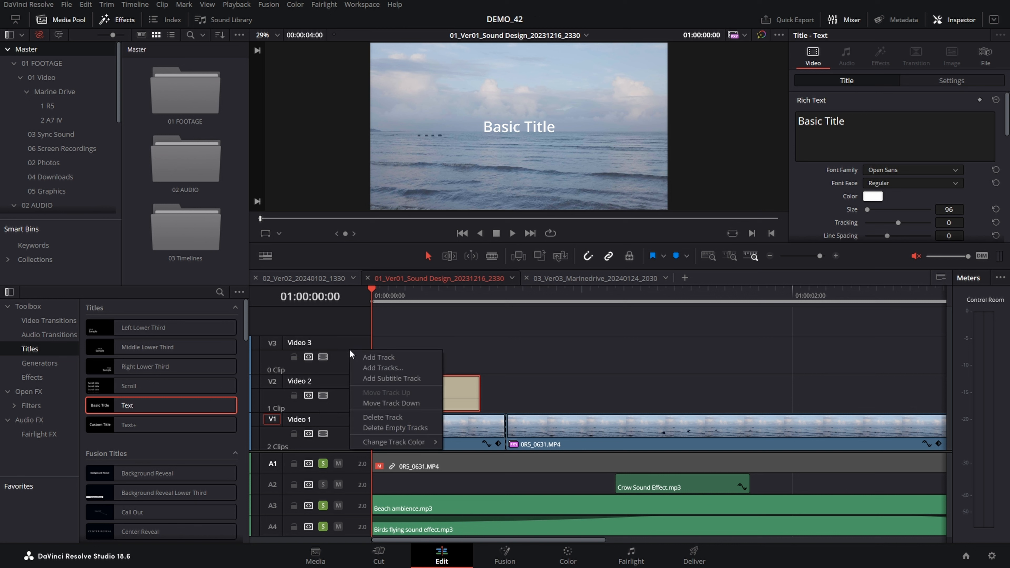
{"action": "left_click", "coordinate": [391, 417]}
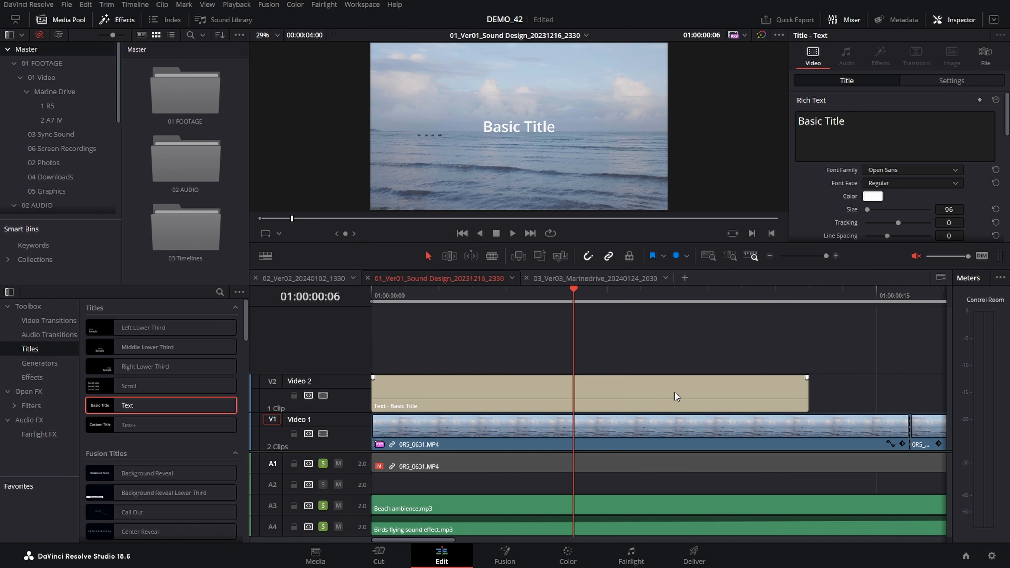
- Park the playhead at 01:00:00:10 over the title and replace its text with "Marine Drive, Mumbai."
{"action": "left_click", "coordinate": [671, 391]}
{"action": "left_click_drag", "start_coordinate": [573, 330], "coordinate": [704, 353]}
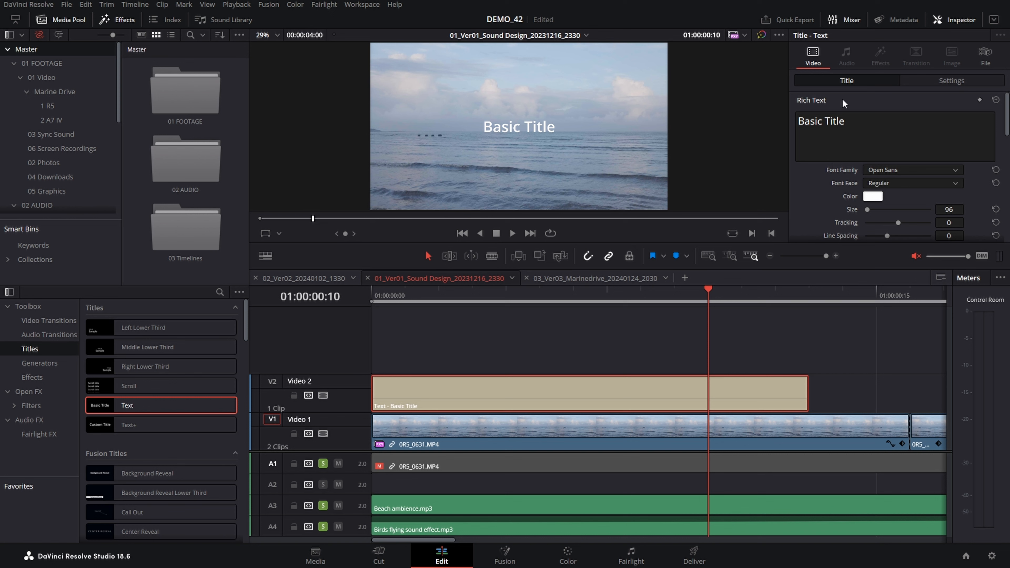
{"action": "right_click", "coordinate": [946, 22]}
{"action": "left_click", "coordinate": [945, 20]}
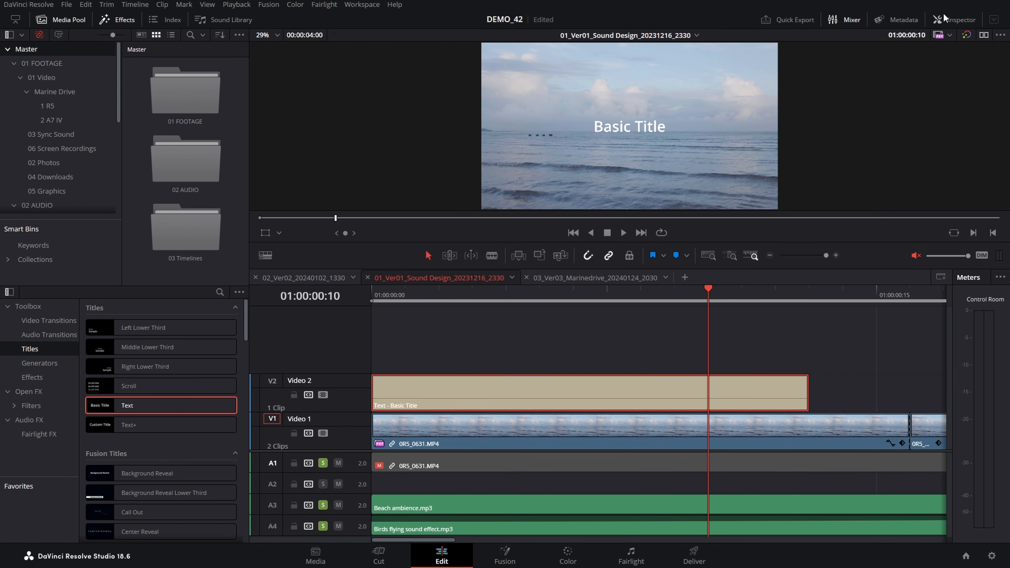
{"action": "left_click", "coordinate": [946, 19]}
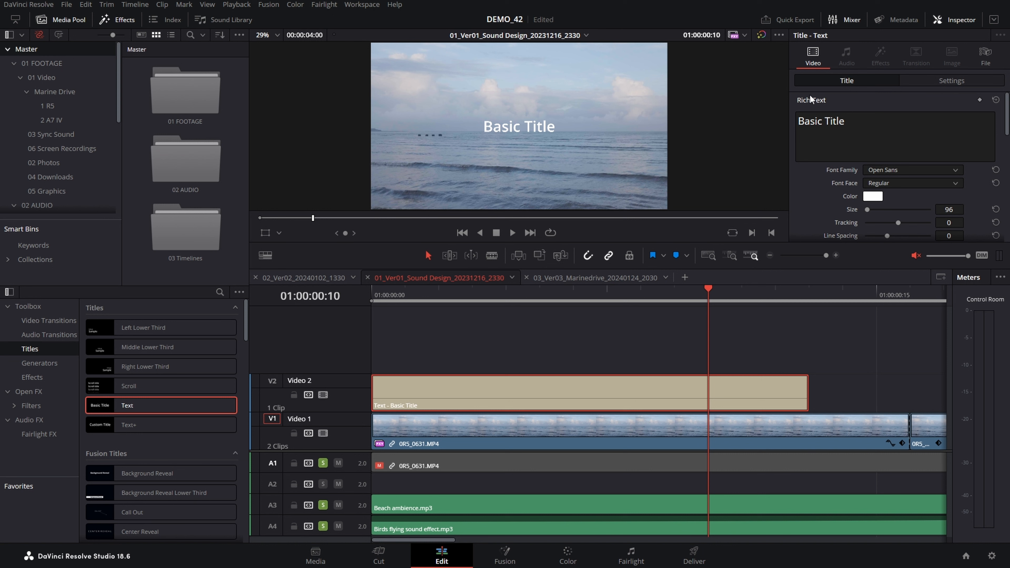
{"action": "left_click_drag", "start_coordinate": [854, 123], "coordinate": [772, 125]}
{"action": "type", "text": "Marine Drive"}
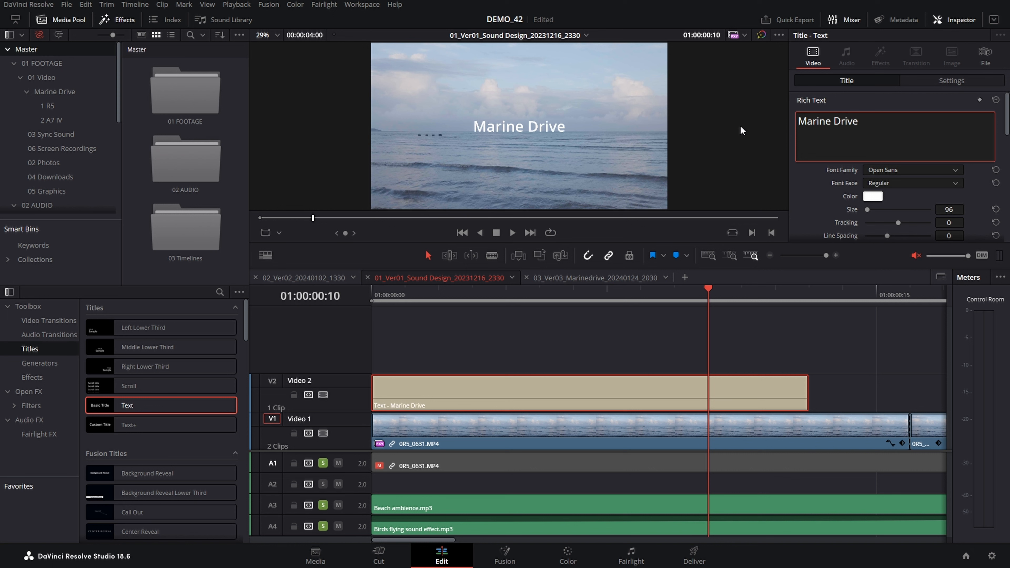
{"action": "type", "text": ", Mumbai."}
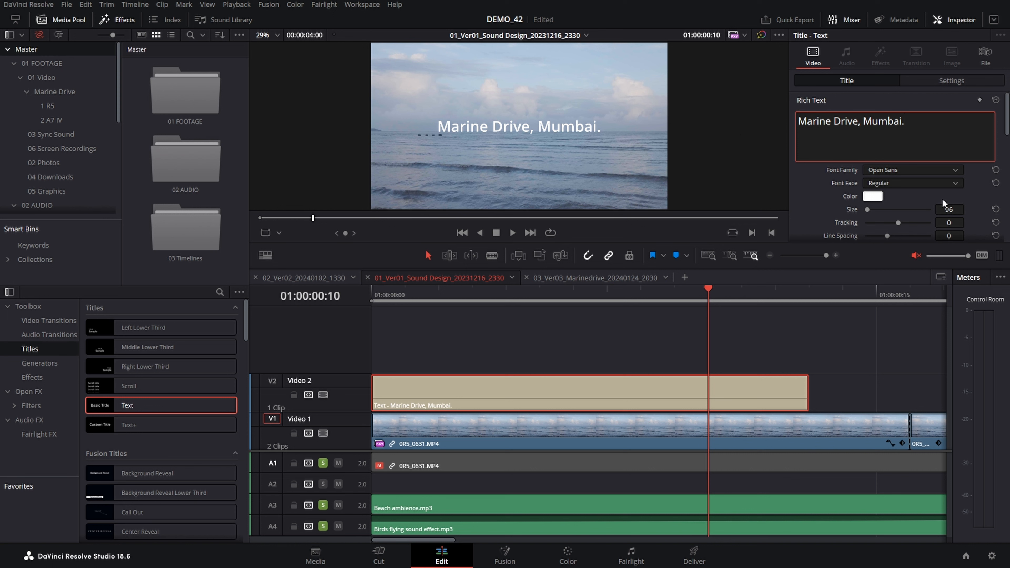
- Set the title's font size to 35 and magnify the viewer to inspect the text
{"action": "scroll", "coordinate": [975, 190], "scroll_direction": "down", "scroll_amount": 5}
{"action": "scroll", "coordinate": [974, 190], "scroll_direction": "up", "scroll_amount": 2}
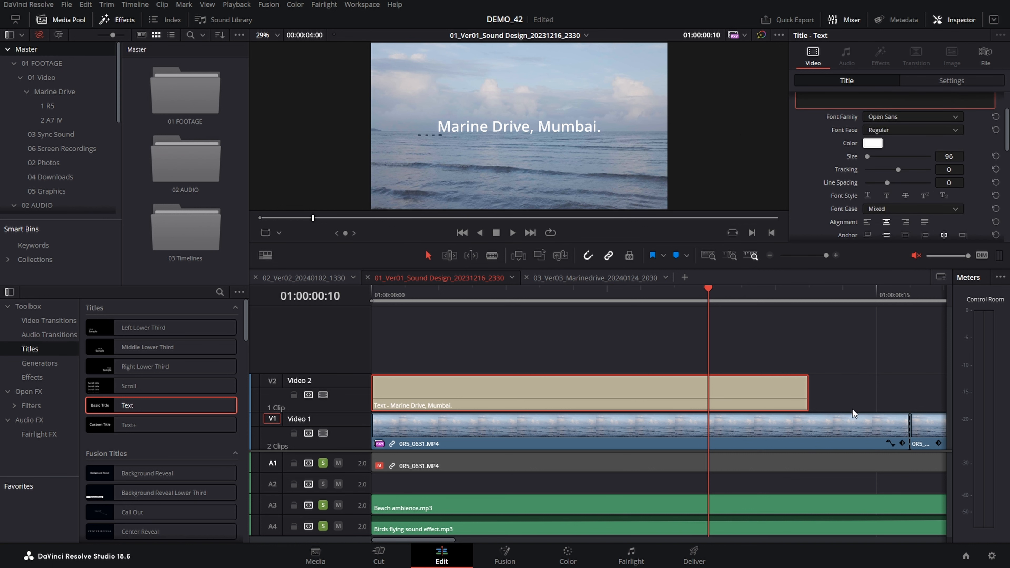
{"action": "left_click_drag", "start_coordinate": [948, 158], "coordinate": [923, 158]}
{"action": "scroll", "coordinate": [967, 143], "scroll_direction": "up", "scroll_amount": 1}
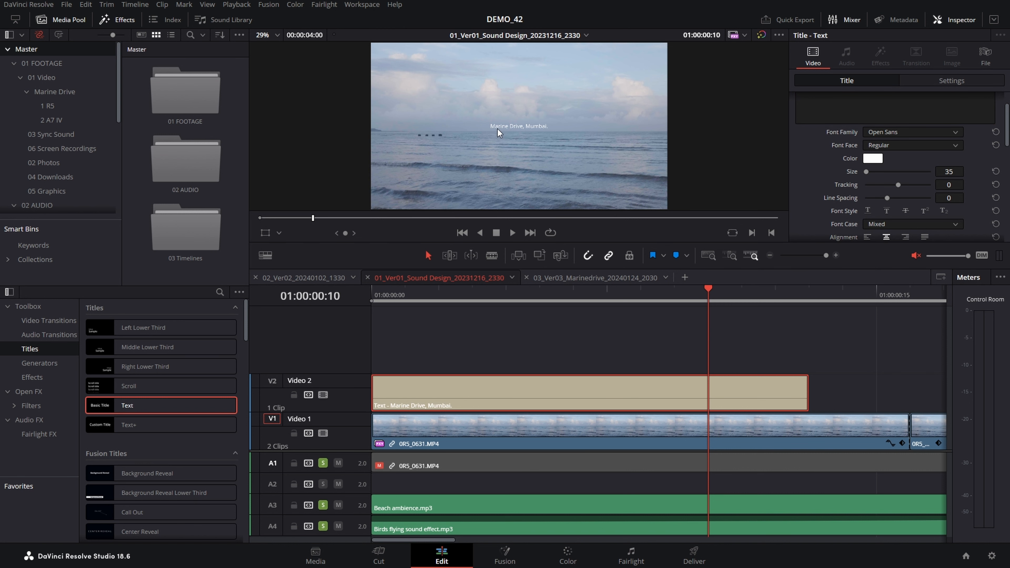
{"action": "scroll", "coordinate": [497, 128], "scroll_direction": "up", "scroll_amount": 5}
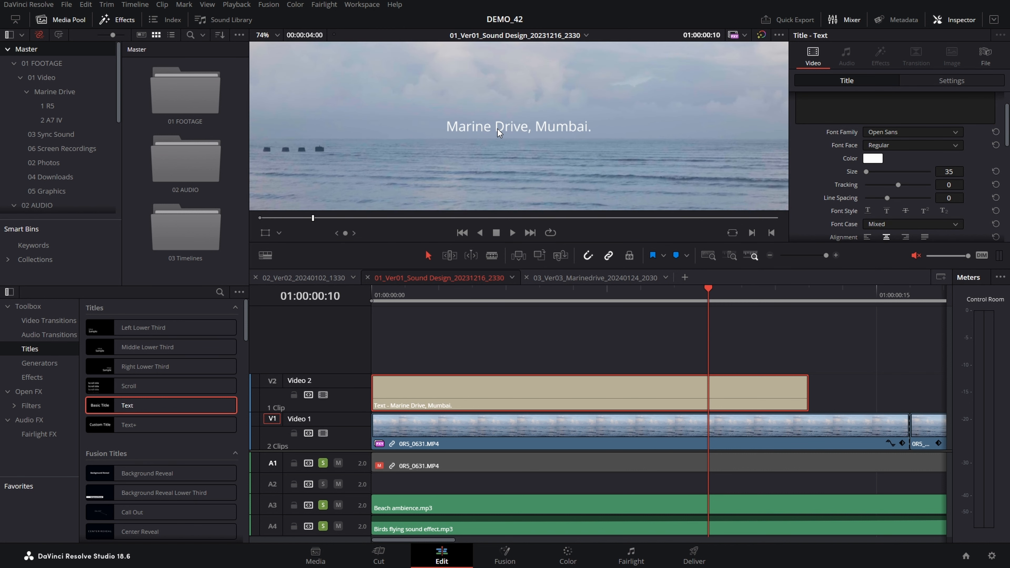
- Change the title's font family to Airstrike and set its tracking to 61
{"action": "left_click", "coordinate": [921, 130]}
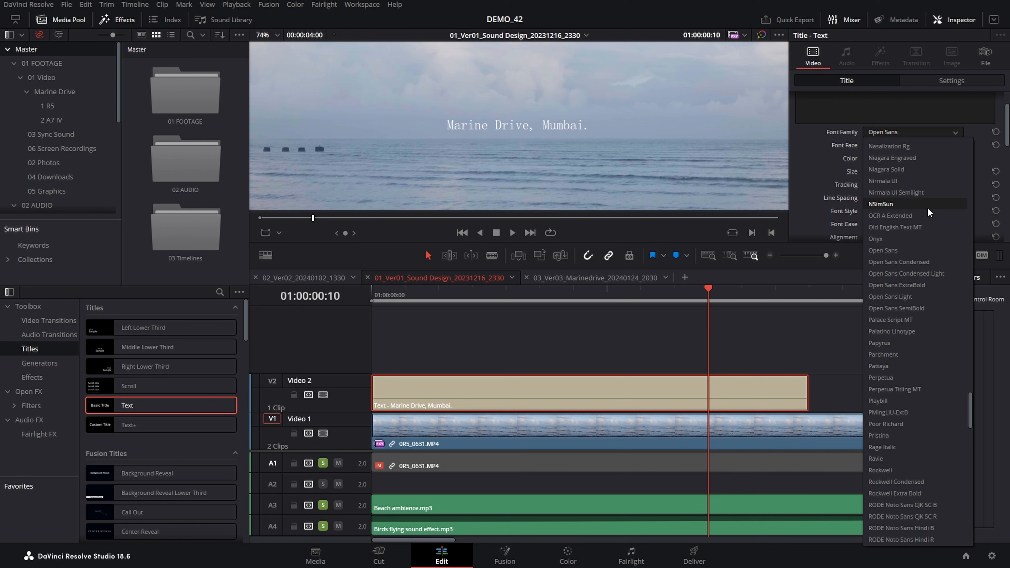
{"action": "left_click", "coordinate": [893, 200]}
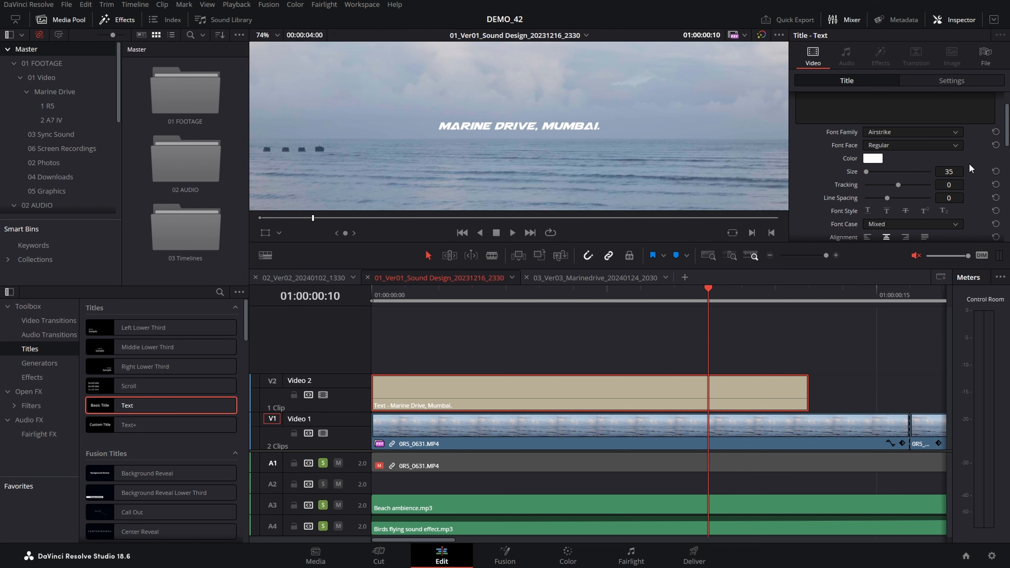
{"action": "left_click_drag", "start_coordinate": [898, 185], "coordinate": [917, 199]}
{"action": "scroll", "coordinate": [917, 199], "scroll_direction": "down", "scroll_amount": 2}
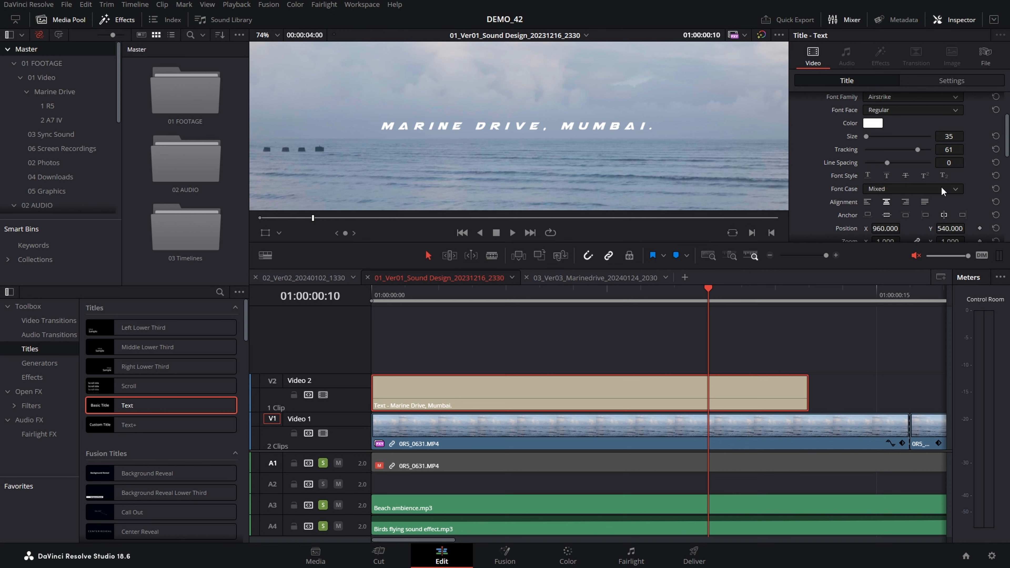
- Set the title's X position to 658, fit the viewer to the whole frame, and reduce the font size to 33
{"action": "scroll", "coordinate": [978, 203], "scroll_direction": "down", "scroll_amount": 2}
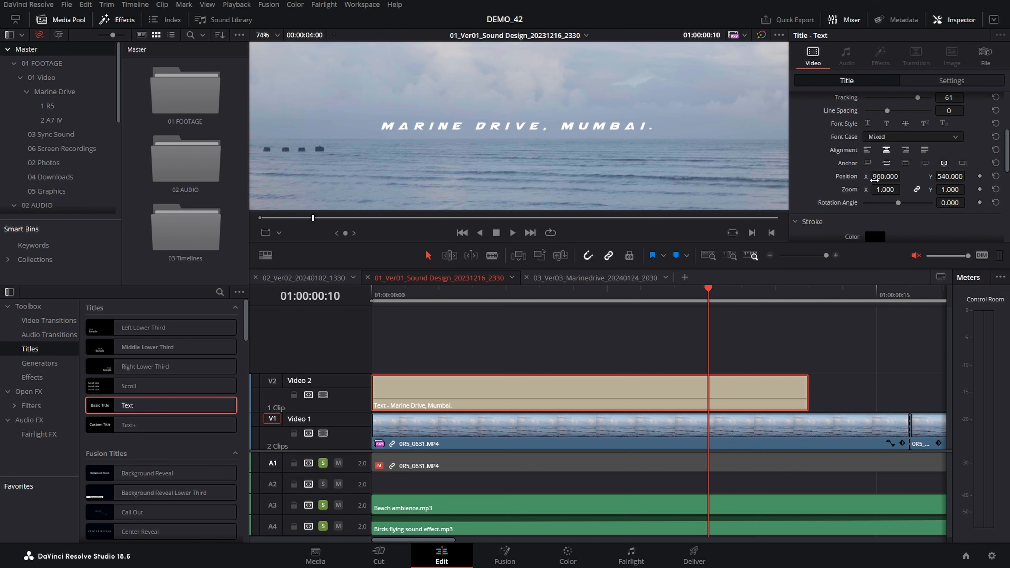
{"action": "left_click", "coordinate": [884, 176]}
{"action": "right_click", "coordinate": [767, 277]}
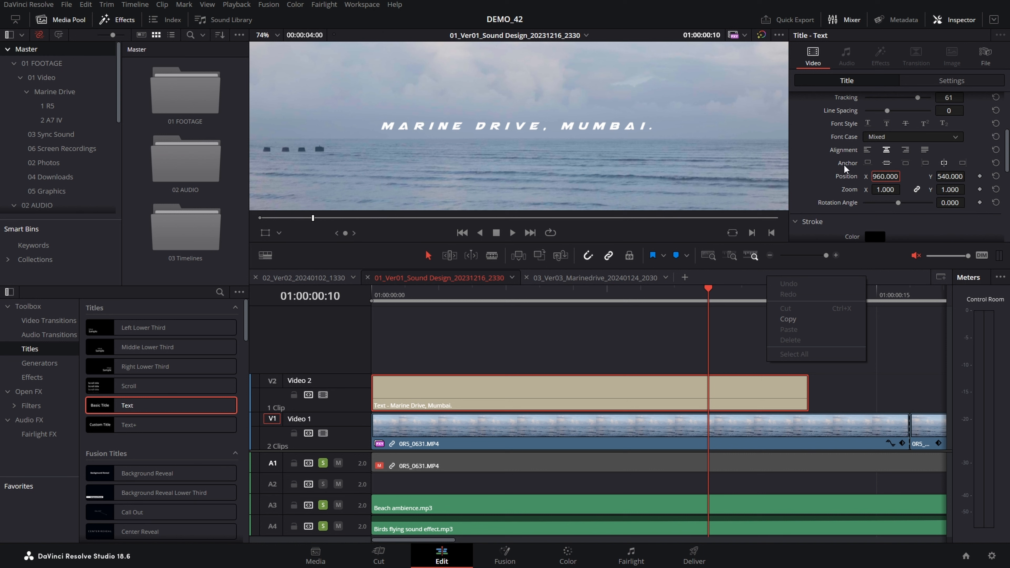
{"action": "left_click", "coordinate": [816, 184]}
{"action": "mouse_move", "coordinate": [885, 176]}
{"action": "left_mouse_down"}
{"action": "mouse_move", "coordinate": [769, 176]}
{"action": "mouse_move", "coordinate": [894, 176]}
{"action": "left_mouse_up"}
{"action": "key", "text": "shift+z"}
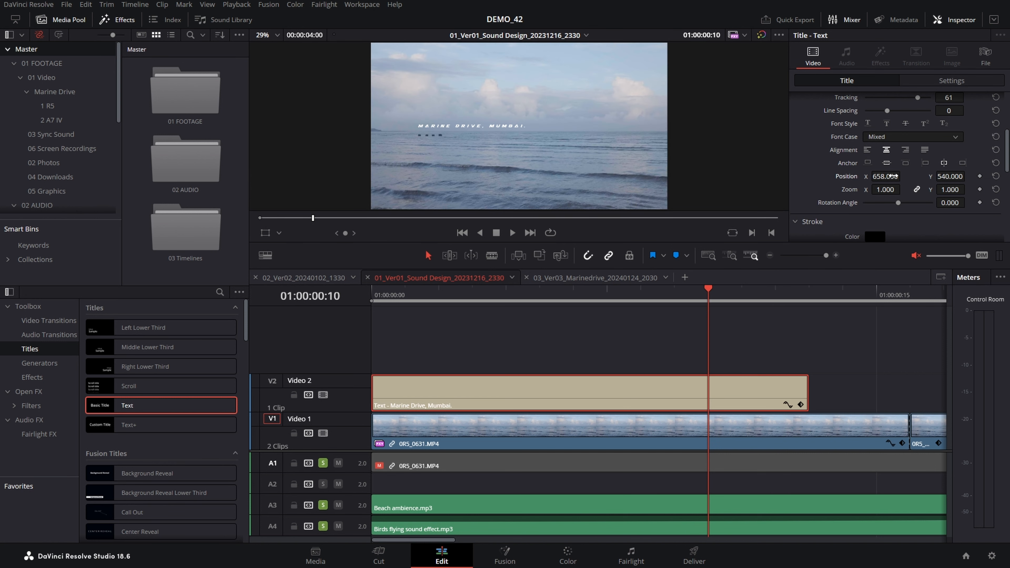
{"action": "scroll", "coordinate": [866, 230], "scroll_direction": "up", "scroll_amount": 2}
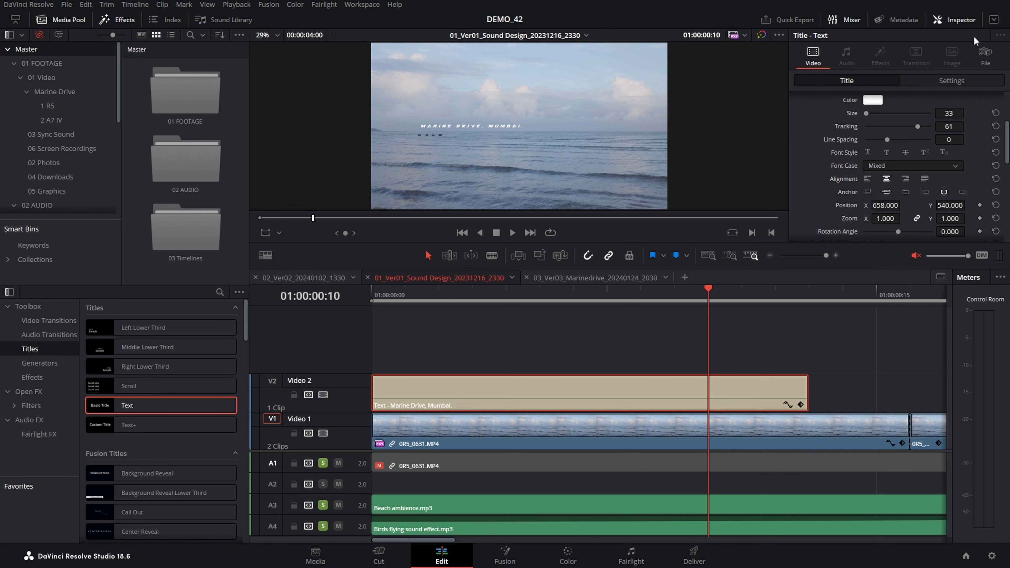
- Try enlarging the title with a clip Transform zoom of 8.810, checking its sharpness full screen, and reset the transform
{"action": "left_click", "coordinate": [974, 82]}
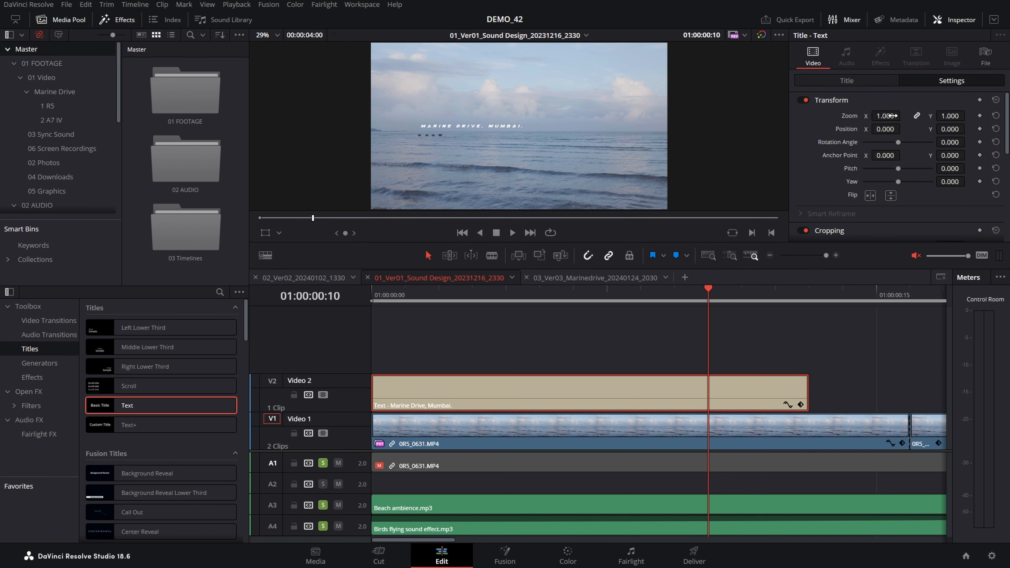
{"action": "mouse_move", "coordinate": [892, 115]}
{"action": "left_mouse_down"}
{"action": "mouse_move", "coordinate": [924, 115]}
{"action": "mouse_move", "coordinate": [896, 115]}
{"action": "left_mouse_up"}
{"action": "key", "text": "ctrl+f"}
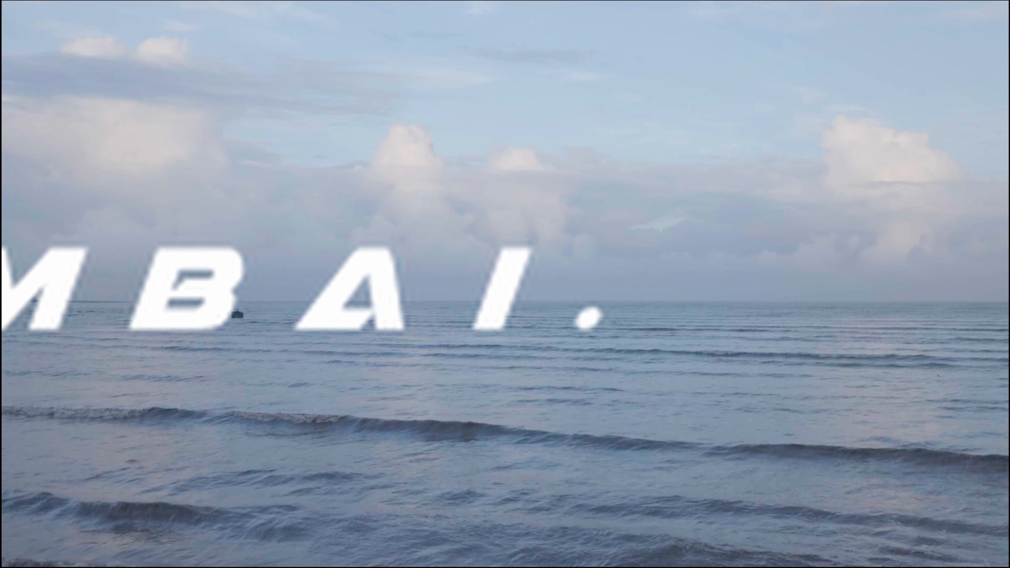
{"action": "key", "text": "Escape"}
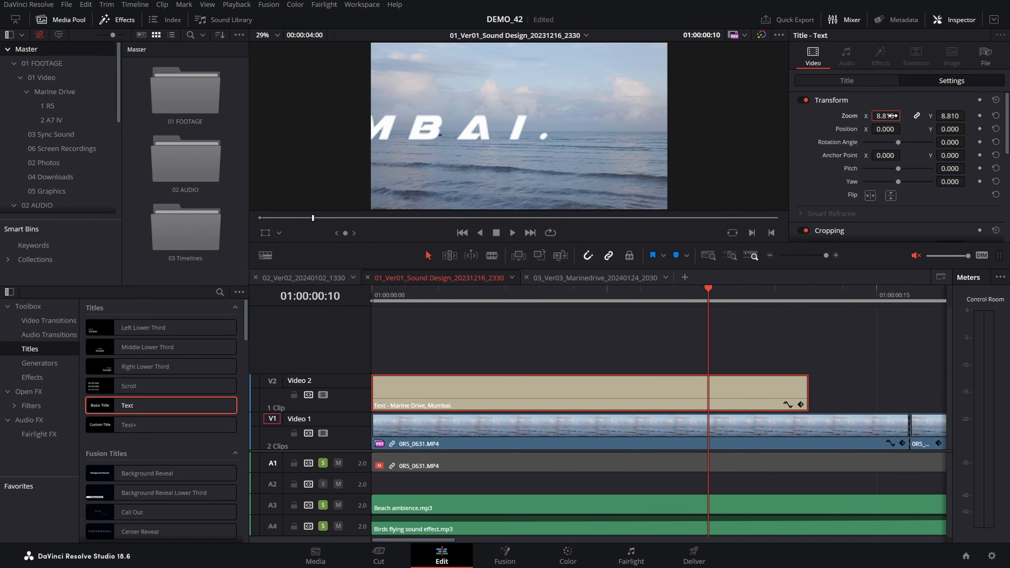
{"action": "left_click", "coordinate": [994, 100]}
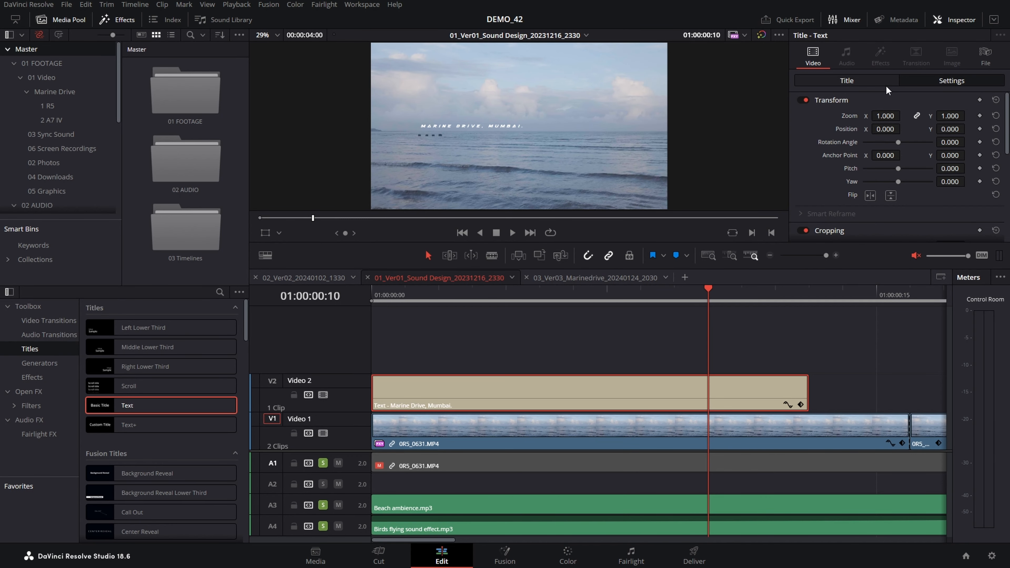
- Greatly enlarge the title through its own font size and check the sharpness of the letters full screen
{"action": "left_click", "coordinate": [875, 84]}
{"action": "left_click_drag", "start_coordinate": [948, 113], "coordinate": [990, 113]}
{"action": "key", "text": "ctrl+f"}
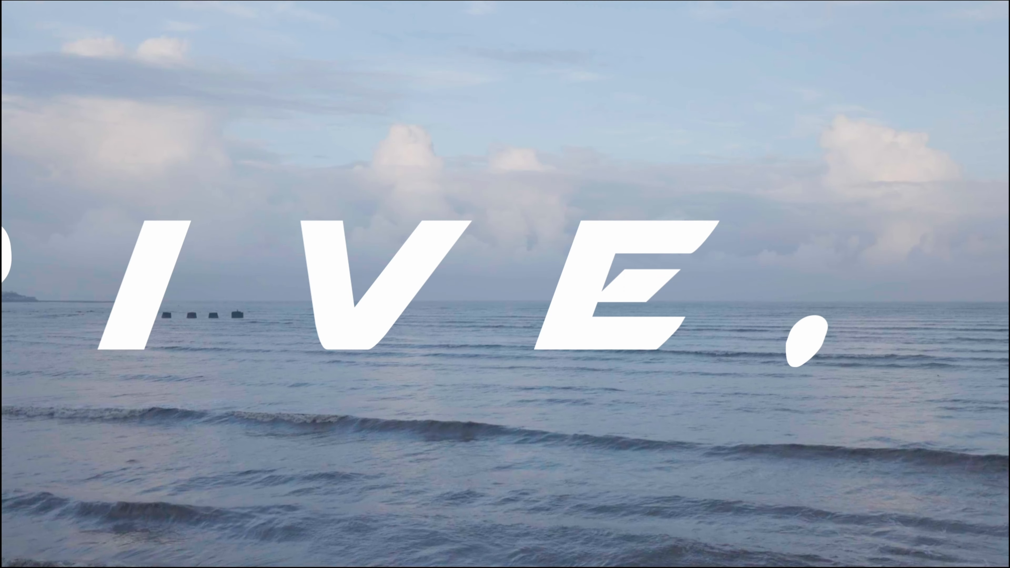
{"action": "key", "text": "Escape"}
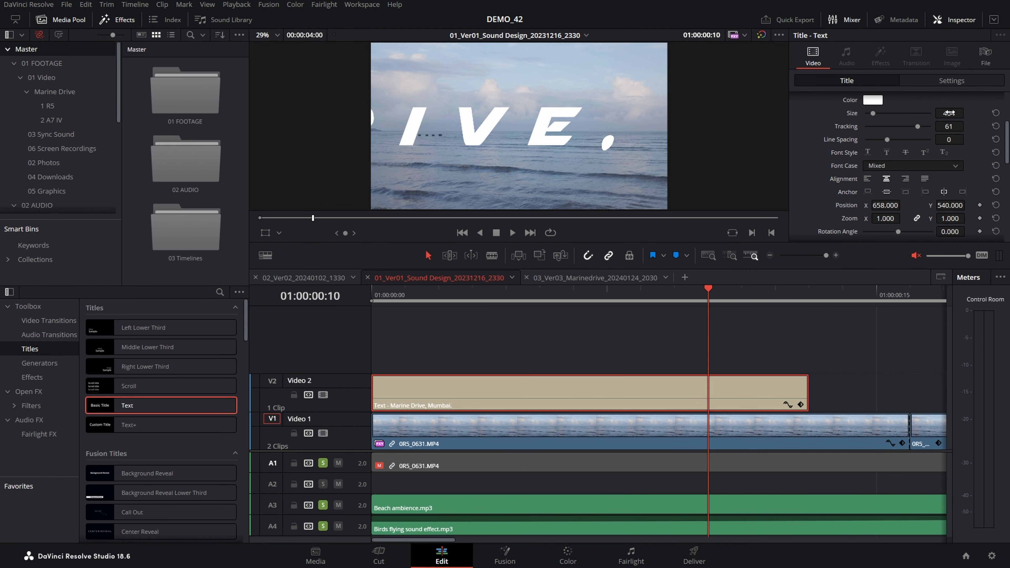
- Reset the title's font size and reduce it so the whole text forms a small caption over the horizon
{"action": "left_click", "coordinate": [995, 113]}
{"action": "left_click_drag", "start_coordinate": [941, 113], "coordinate": [907, 113]}
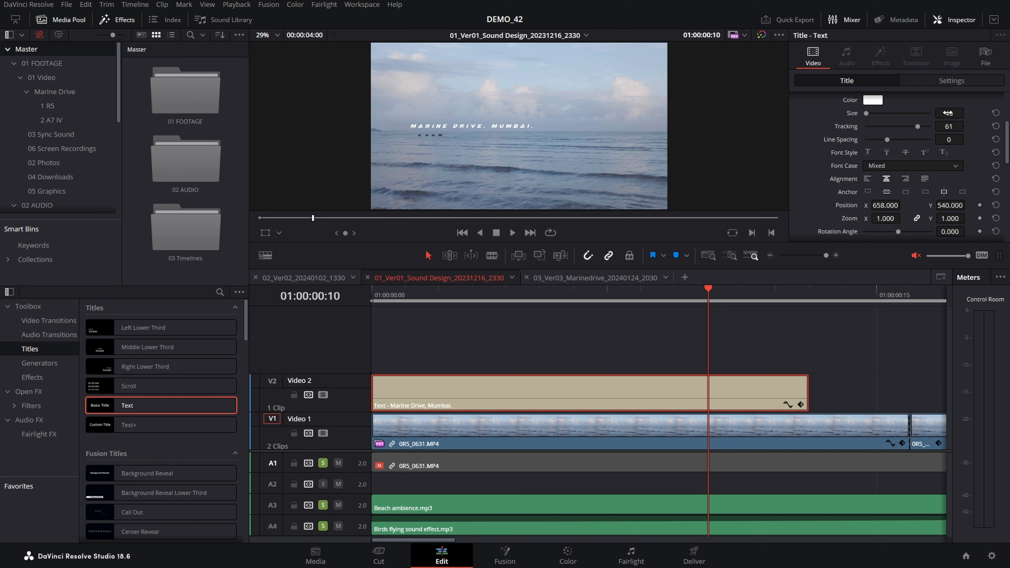
{"action": "scroll", "coordinate": [868, 165], "scroll_direction": "down", "scroll_amount": 1}
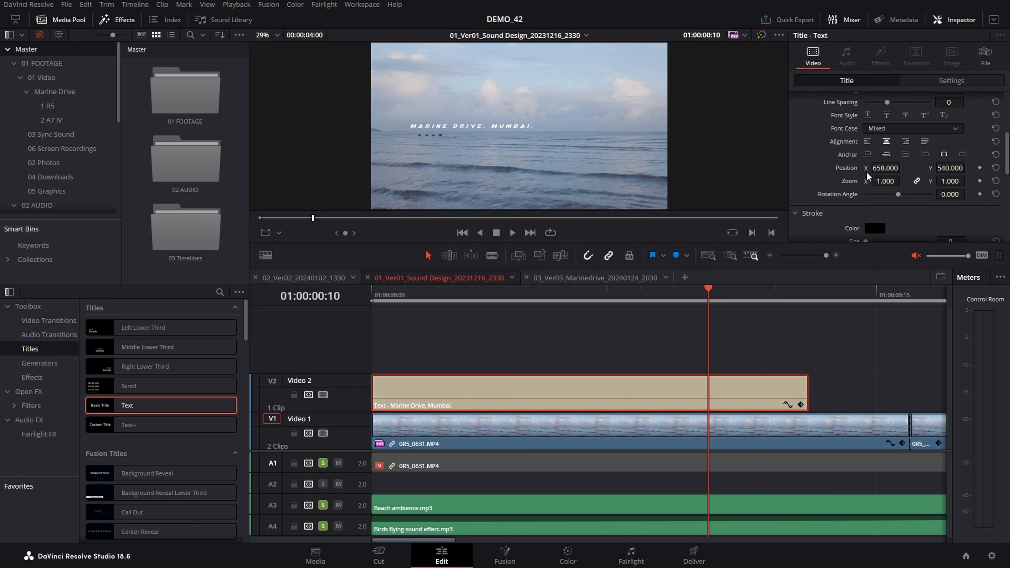
- Enlarge the title to font size 96 and set its X position to 992
{"action": "left_click", "coordinate": [982, 81]}
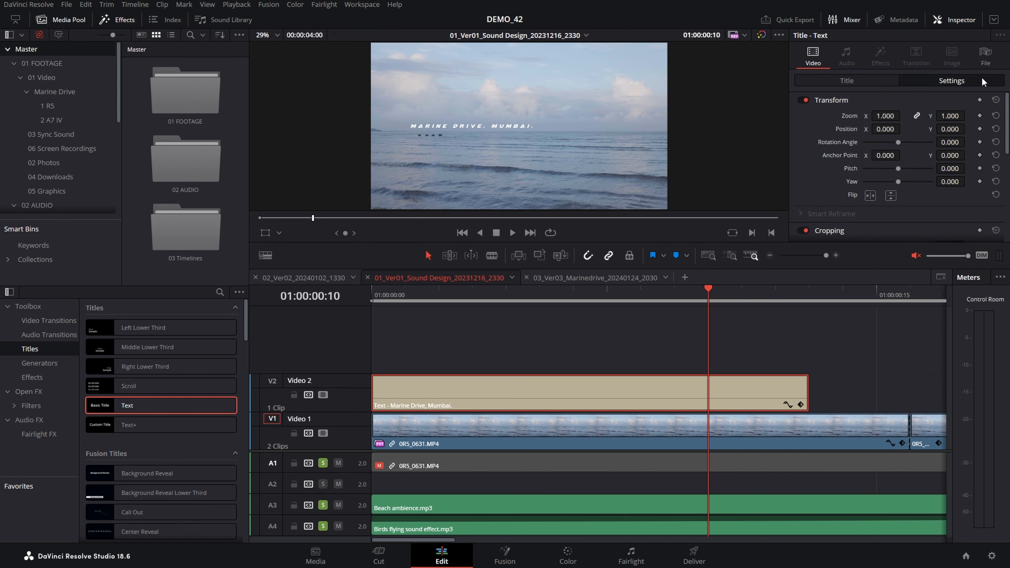
{"action": "left_click", "coordinate": [862, 81]}
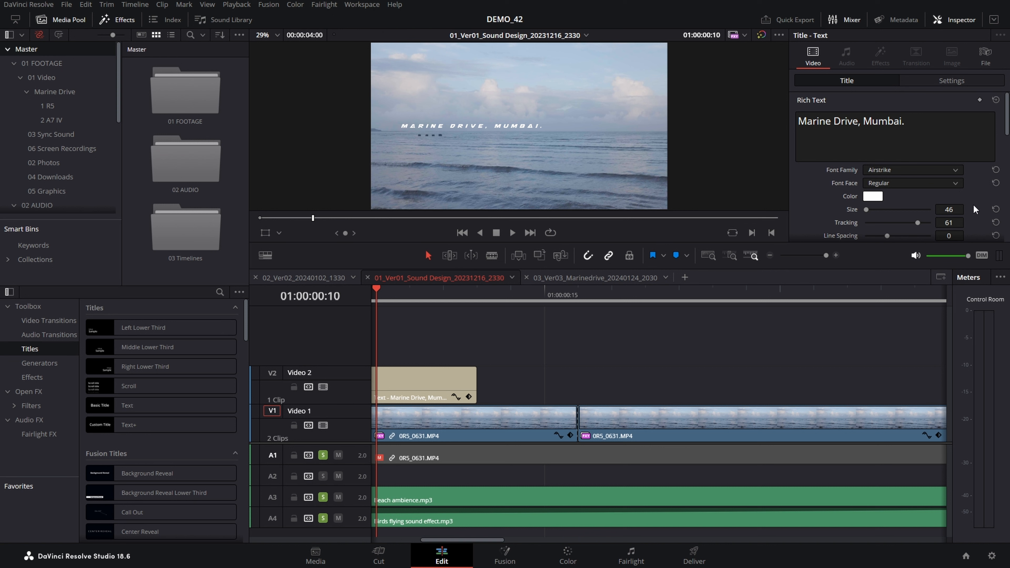
{"action": "left_click_drag", "start_coordinate": [955, 207], "coordinate": [975, 208]}
{"action": "scroll", "coordinate": [932, 212], "scroll_direction": "down", "scroll_amount": 4}
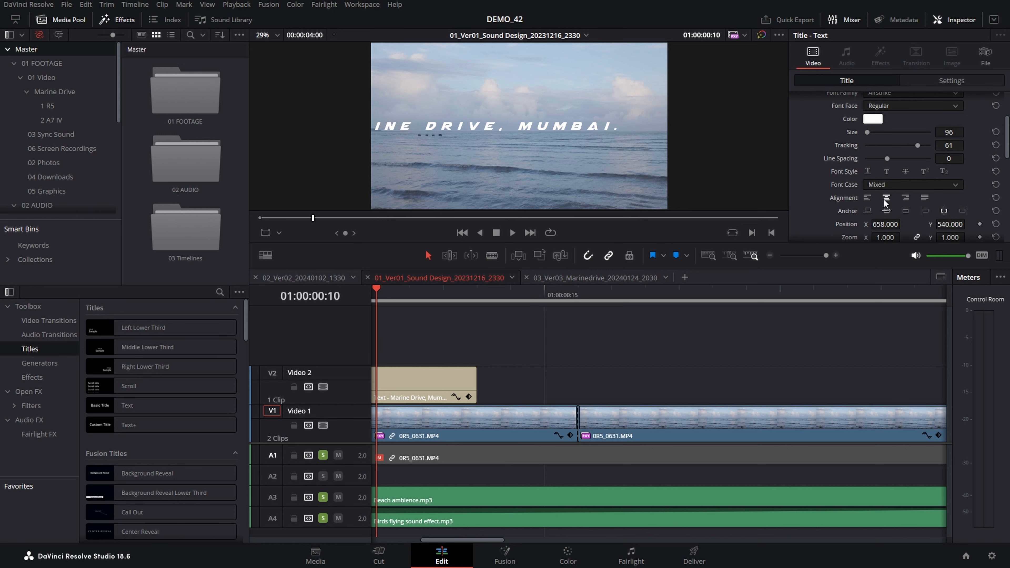
{"action": "left_click_drag", "start_coordinate": [884, 224], "coordinate": [903, 224]}
{"action": "left_click_drag", "start_coordinate": [882, 227], "coordinate": [901, 227]}
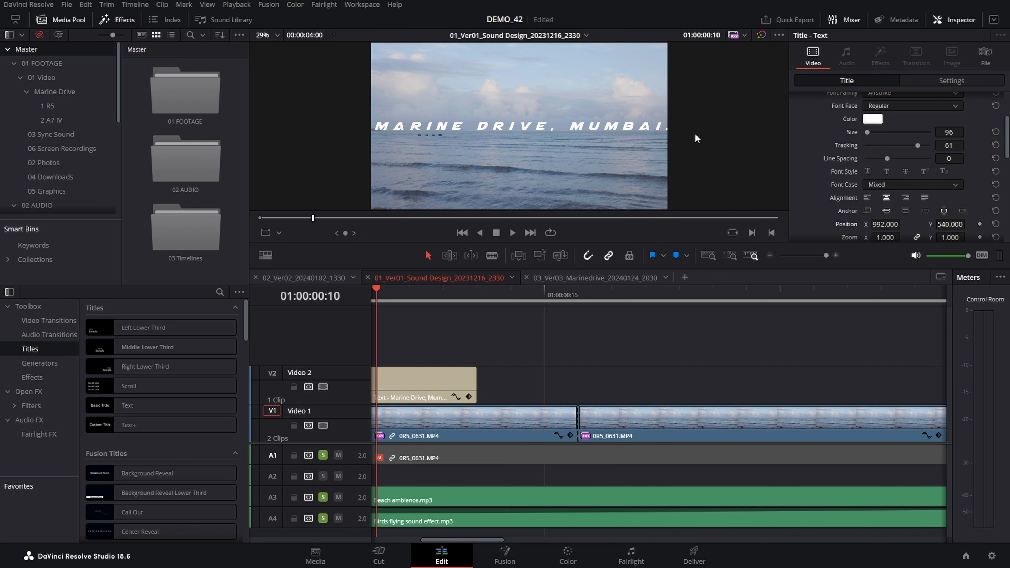
- Give the title letters a stroke of size 4 in bright green (#55ff00)
{"action": "scroll", "coordinate": [503, 134], "scroll_direction": "up", "scroll_amount": 5}
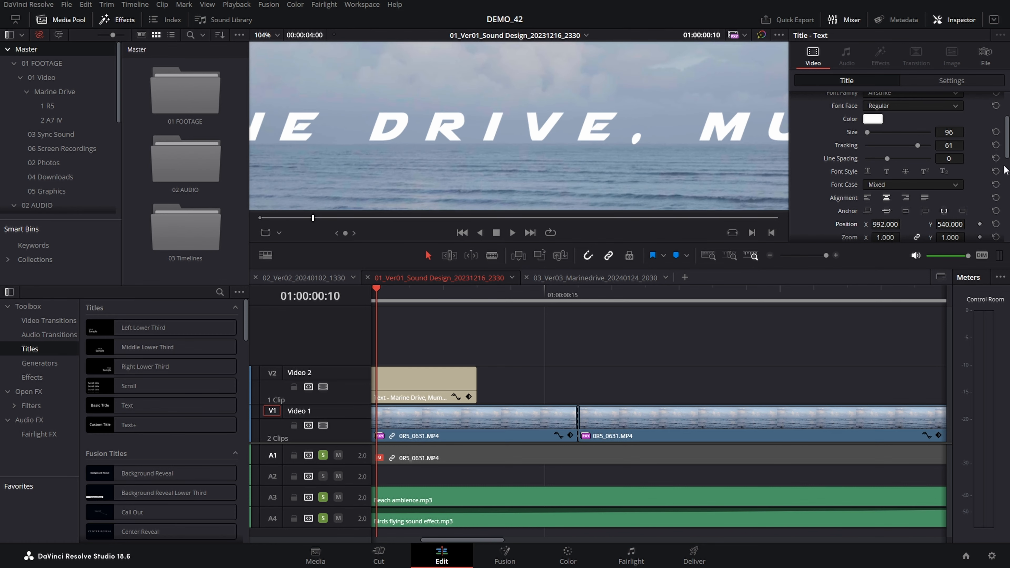
{"action": "scroll", "coordinate": [988, 209], "scroll_direction": "down", "scroll_amount": 5}
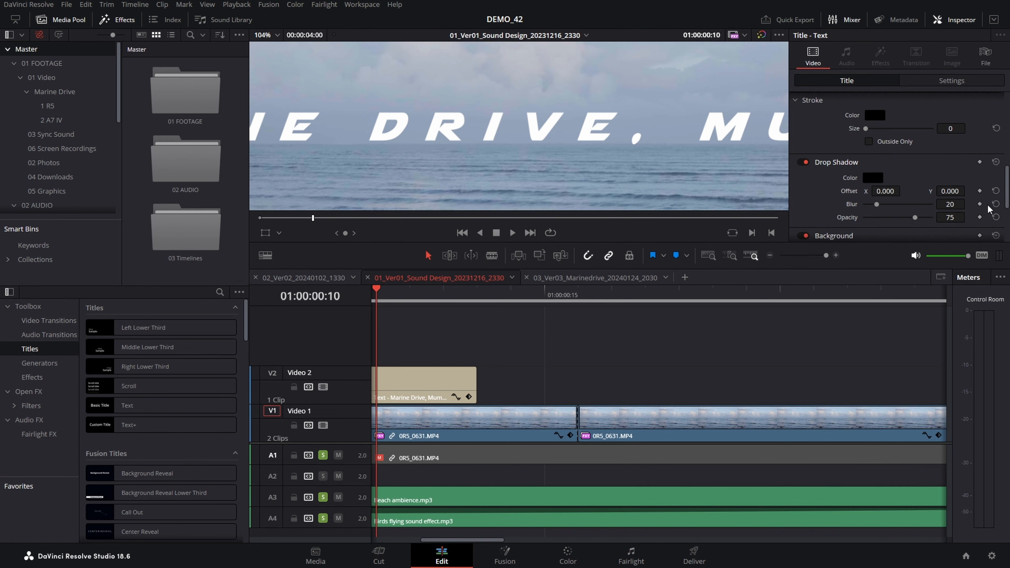
{"action": "left_click_drag", "start_coordinate": [867, 129], "coordinate": [877, 129]}
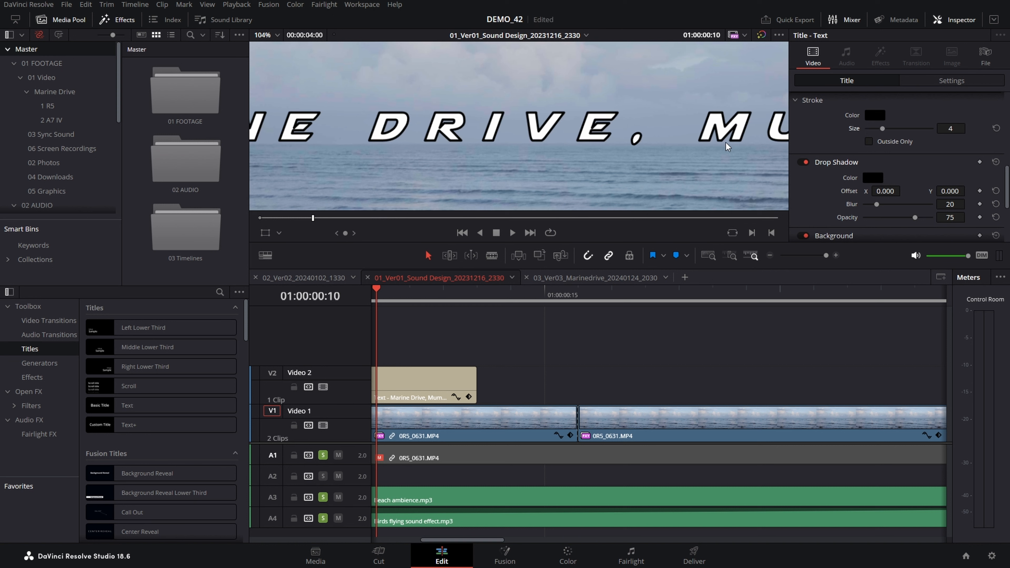
{"action": "left_click", "coordinate": [877, 117]}
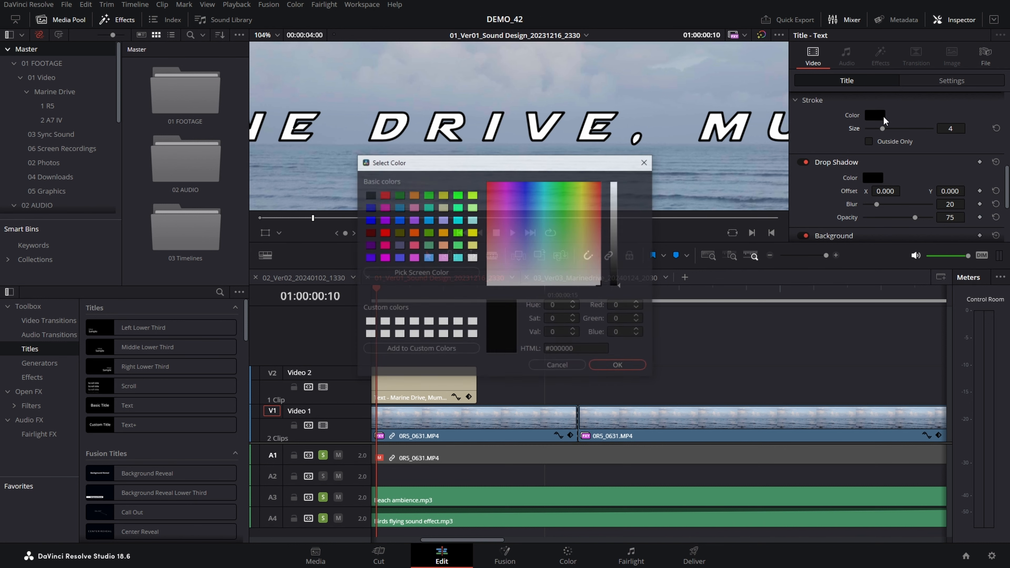
{"action": "left_click", "coordinate": [462, 232]}
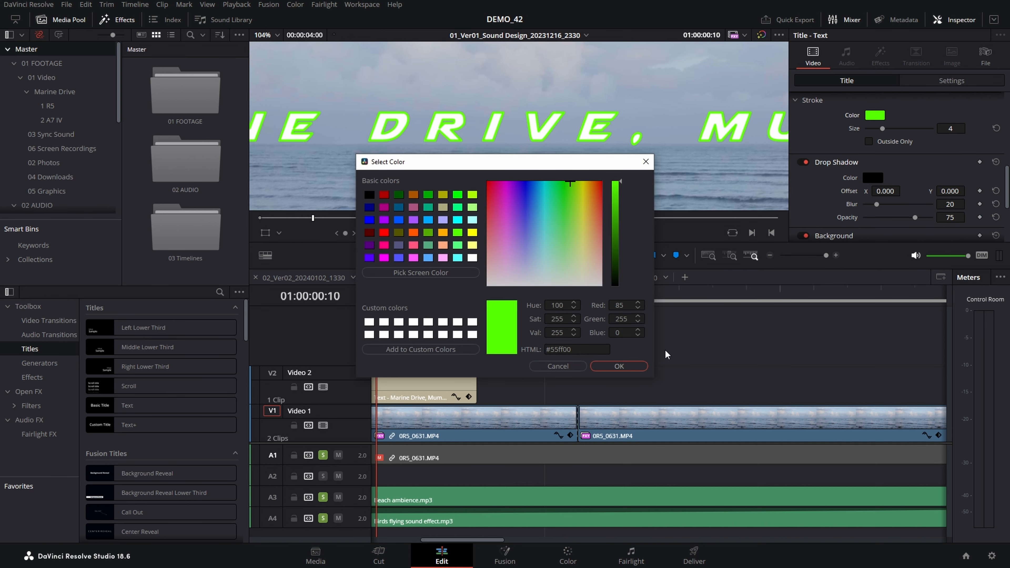
{"action": "left_click", "coordinate": [619, 366]}
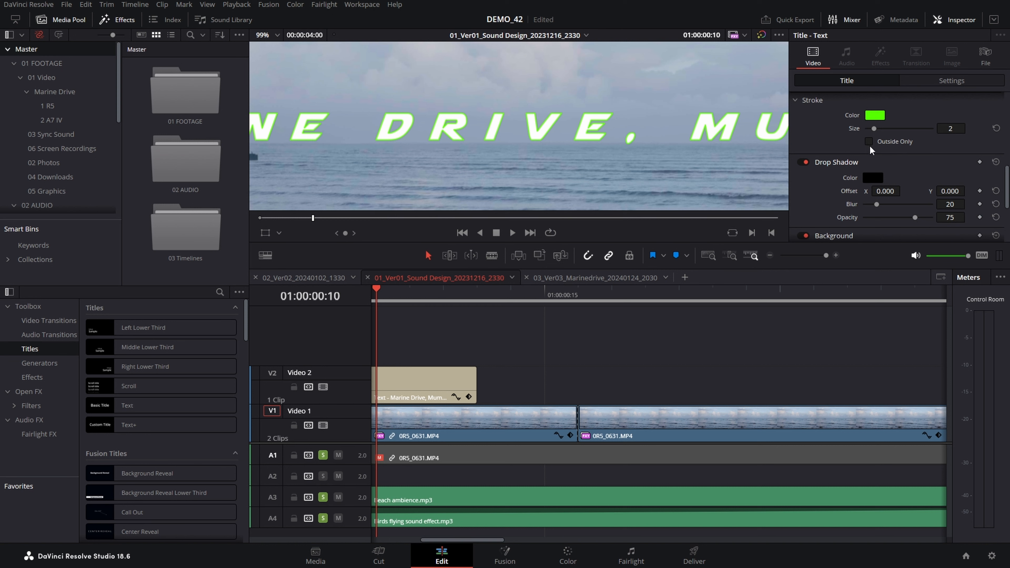
- Try stroke sizes 2 and 16 with and without the Outside Only option, and return the stroke size to 0
{"action": "key", "text": "ctrl+s"}
{"action": "left_click", "coordinate": [868, 141]}
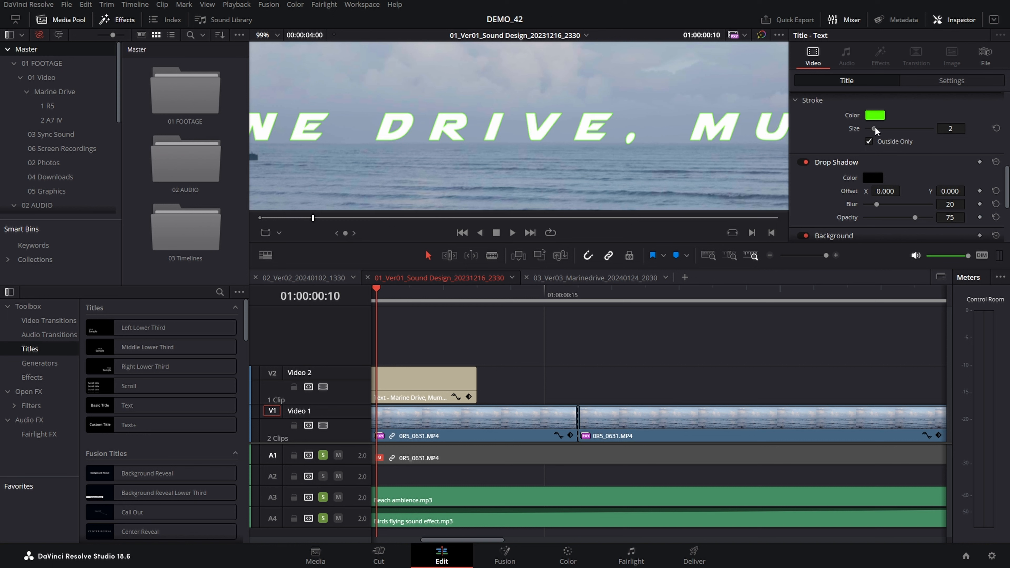
{"action": "mouse_move", "coordinate": [882, 129]}
{"action": "left_mouse_down"}
{"action": "mouse_move", "coordinate": [890, 131]}
{"action": "mouse_move", "coordinate": [867, 138]}
{"action": "mouse_move", "coordinate": [882, 130]}
{"action": "mouse_move", "coordinate": [937, 148]}
{"action": "left_mouse_up"}
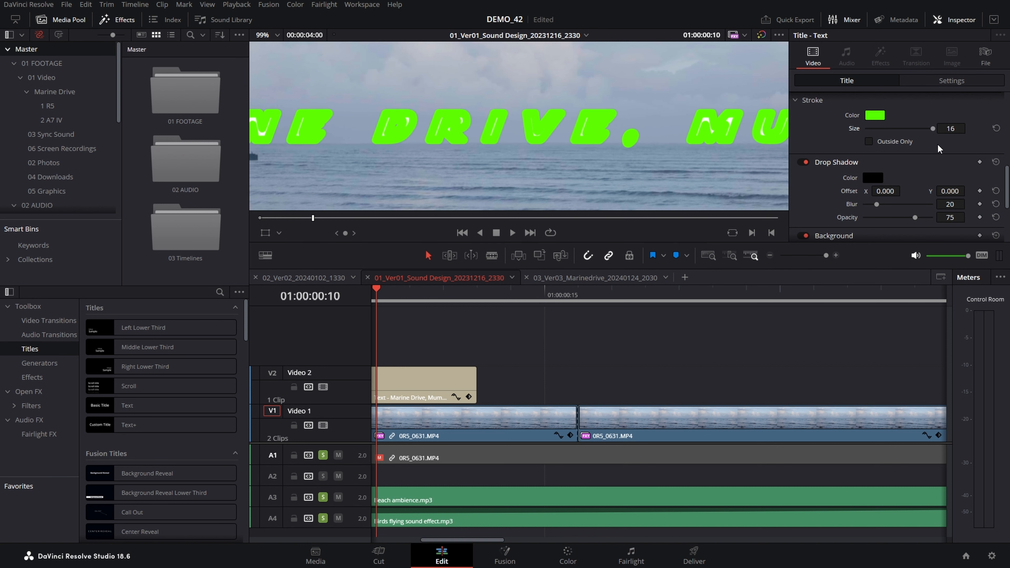
{"action": "scroll", "coordinate": [722, 148], "scroll_direction": "down", "scroll_amount": 3}
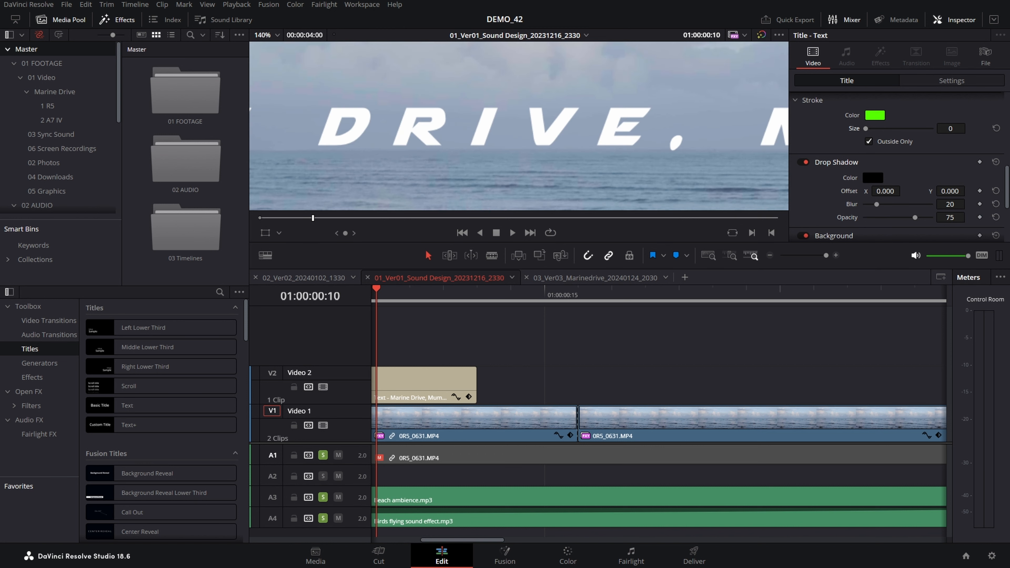
- Give the title a drop shadow with offset X 12, offset Y -18, blur 8 and opacity 19
{"action": "left_click_drag", "start_coordinate": [885, 191], "coordinate": [958, 192]}
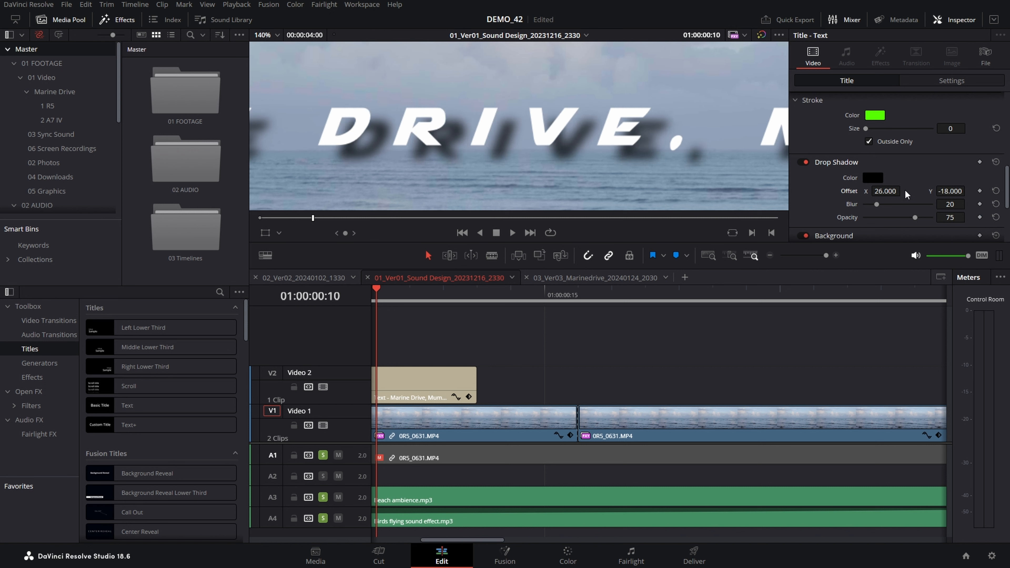
{"action": "right_click", "coordinate": [866, 190]}
{"action": "left_click", "coordinate": [866, 189]}
{"action": "type", "text": "12"}
{"action": "key", "text": "Return"}
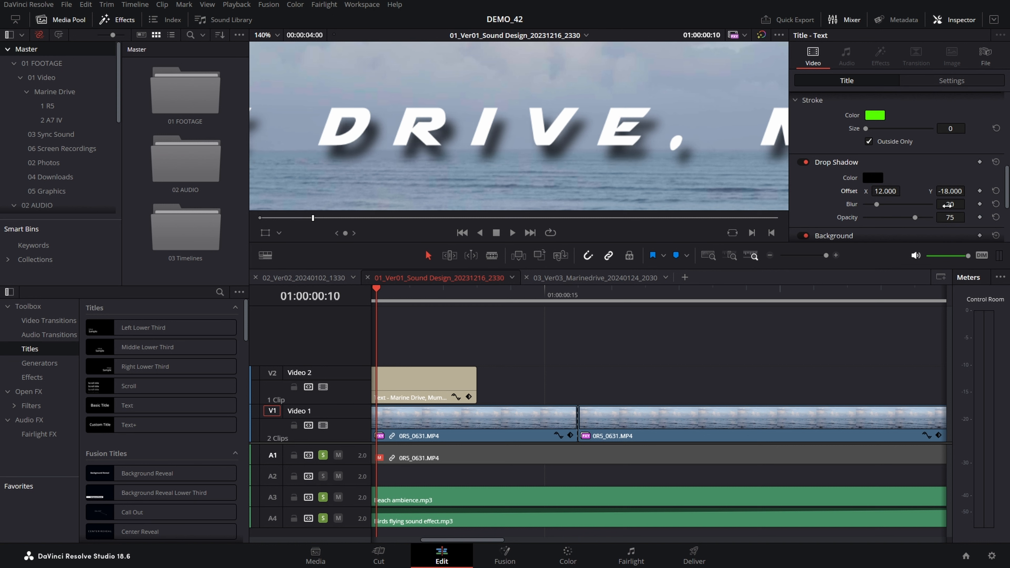
{"action": "left_click_drag", "start_coordinate": [950, 204], "coordinate": [968, 217]}
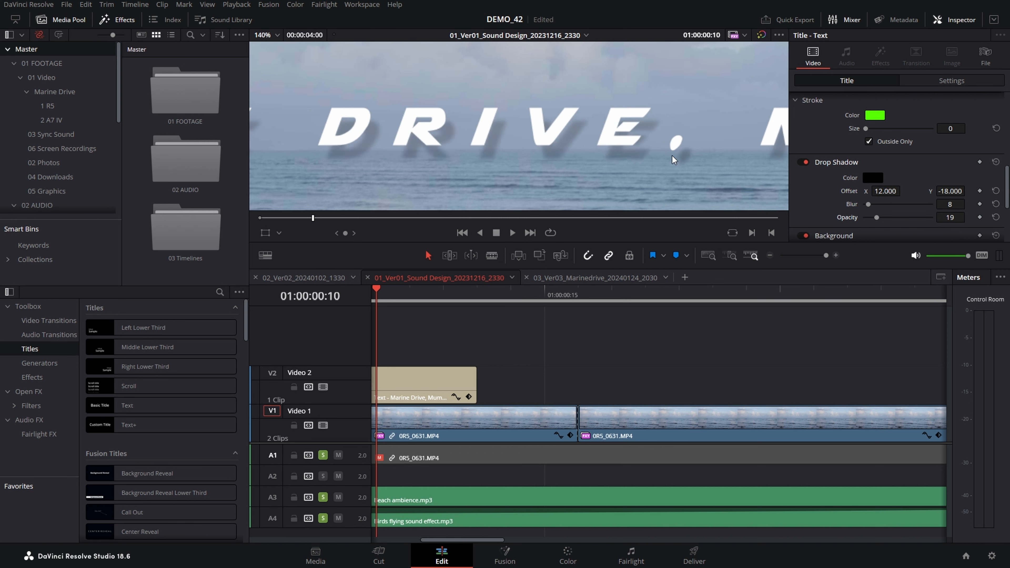
{"action": "scroll", "coordinate": [672, 156], "scroll_direction": "down", "scroll_amount": 8}
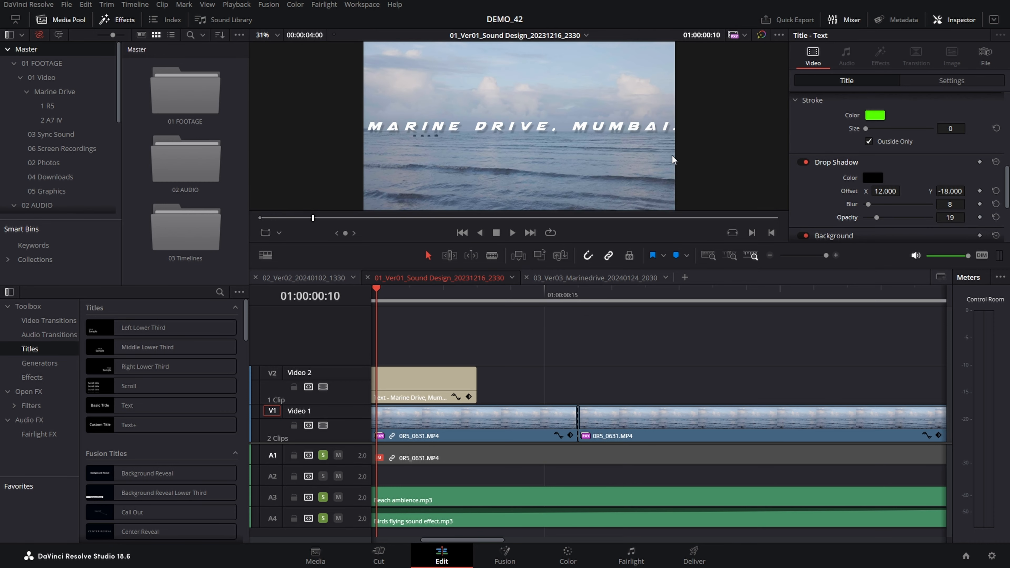
{"action": "scroll", "coordinate": [672, 155], "scroll_direction": "down", "scroll_amount": 1}
- Add a background box behind the title with height 0.153 and width 1.038
{"action": "scroll", "coordinate": [924, 136], "scroll_direction": "down", "scroll_amount": 4}
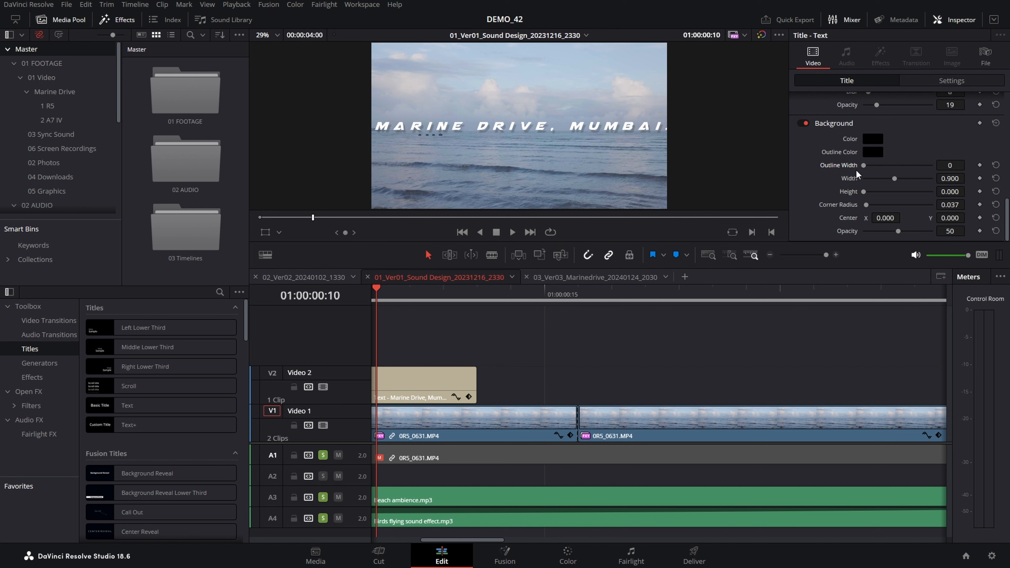
{"action": "left_click_drag", "start_coordinate": [864, 192], "coordinate": [899, 177]}
{"action": "scroll", "coordinate": [737, 167], "scroll_direction": "down", "scroll_amount": 1}
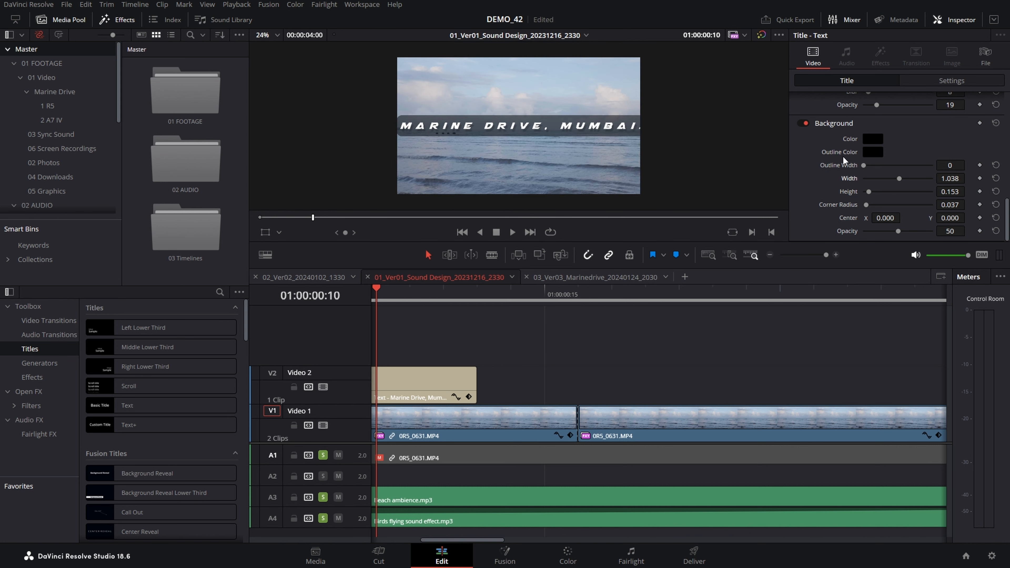
- Reduce the title's font size to 57 and narrow its background box to a width of 0.647
{"action": "scroll", "coordinate": [904, 125], "scroll_direction": "up", "scroll_amount": 10}
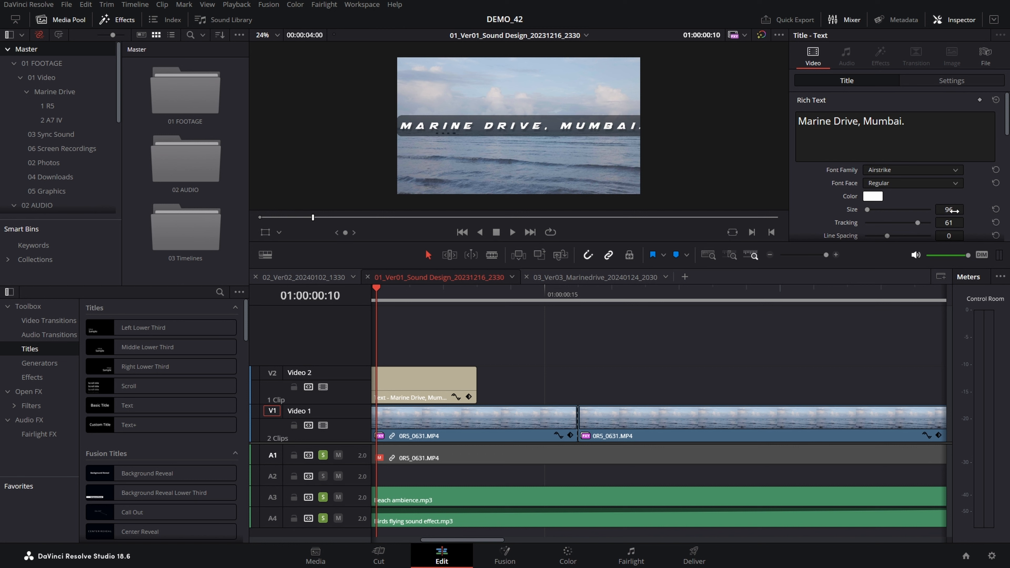
{"action": "left_click_drag", "start_coordinate": [955, 211], "coordinate": [967, 179]}
{"action": "scroll", "coordinate": [958, 157], "scroll_direction": "down", "scroll_amount": 10}
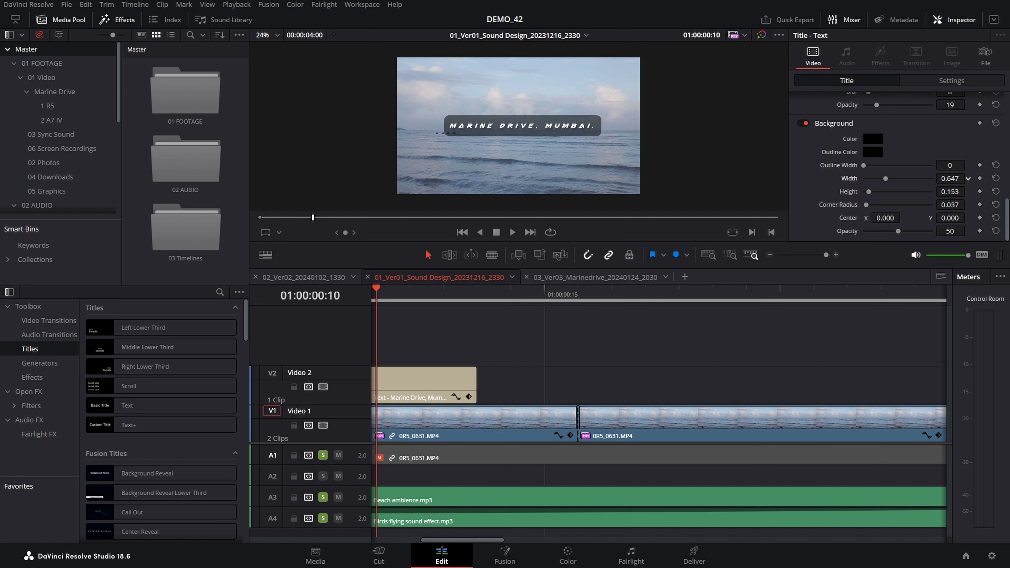
{"action": "scroll", "coordinate": [547, 147], "scroll_direction": "up", "scroll_amount": 3}
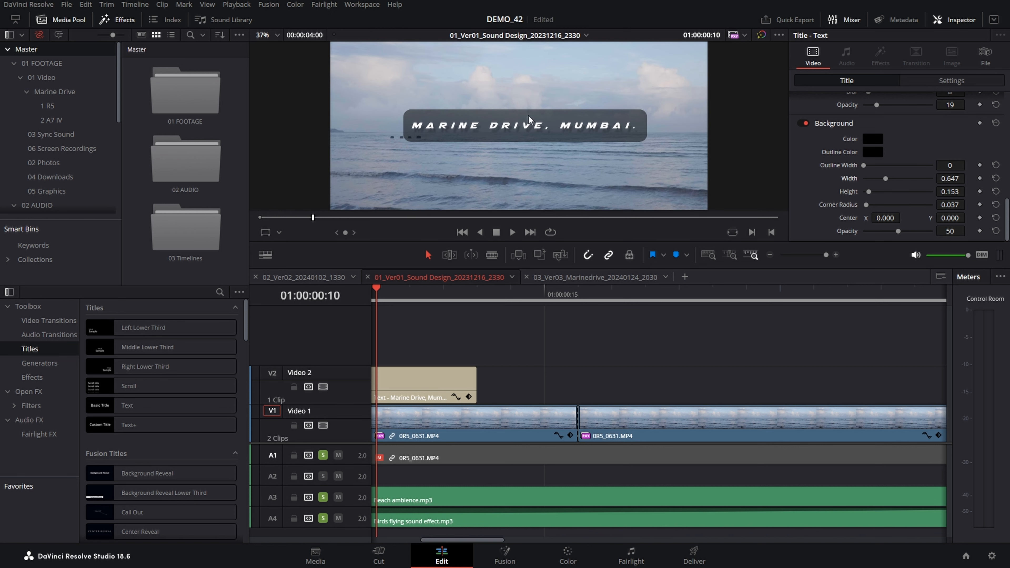
- Set the background box's corner radius to 0 and its opacity to 100
{"action": "left_click_drag", "start_coordinate": [866, 204], "coordinate": [981, 234]}
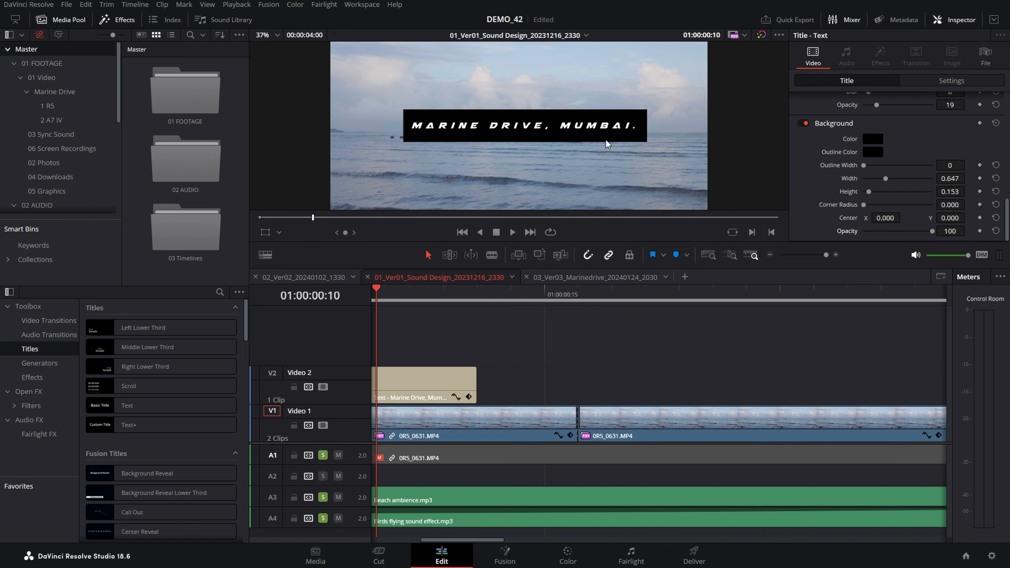
{"action": "scroll", "coordinate": [628, 150], "scroll_direction": "down", "scroll_amount": 2}
{"action": "scroll", "coordinate": [969, 152], "scroll_direction": "up", "scroll_amount": 8}
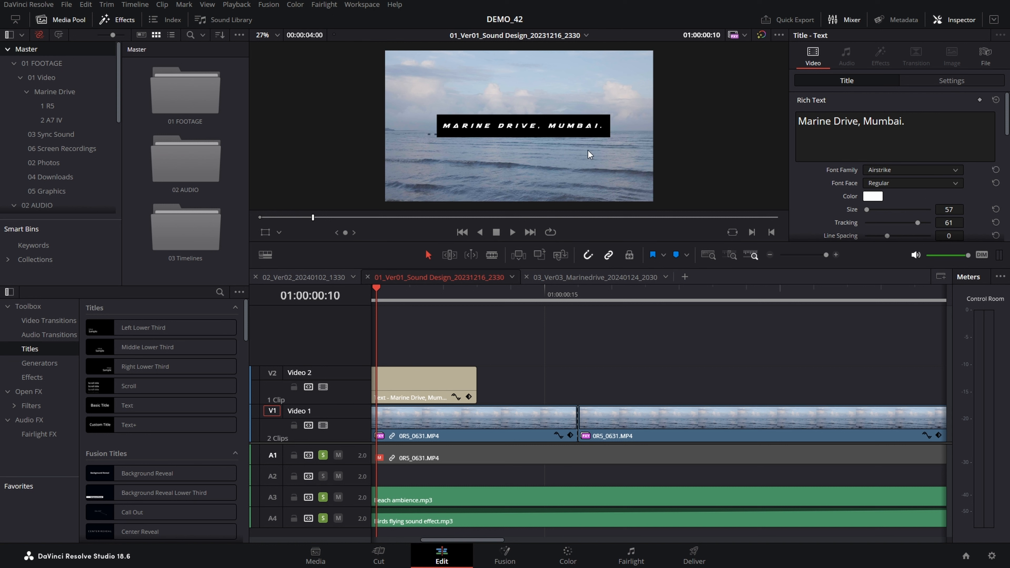
- Try shifting the title together with its background through the clip Transform X position, and reset the position
{"action": "left_click", "coordinate": [956, 82]}
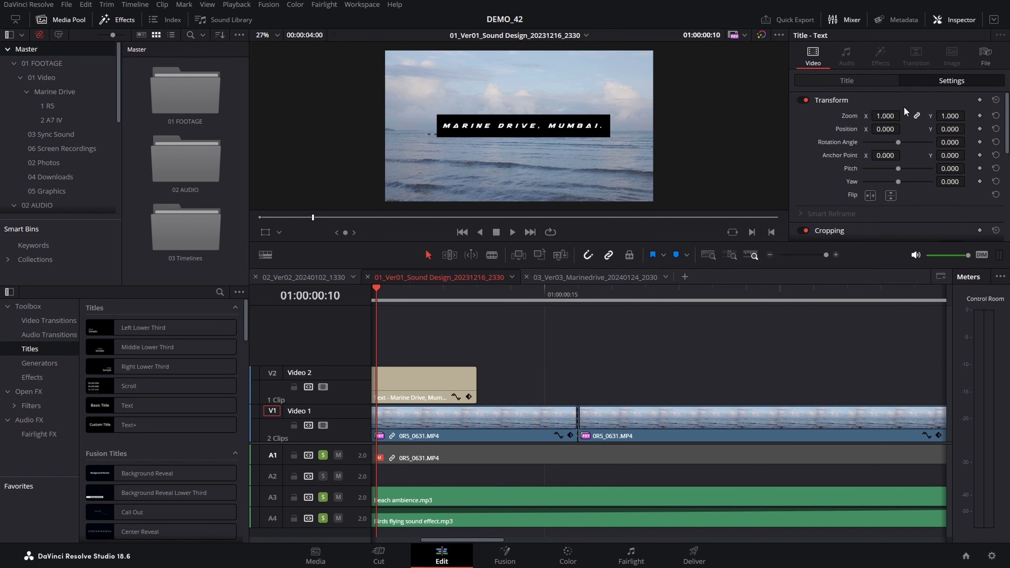
{"action": "mouse_move", "coordinate": [886, 131]}
{"action": "left_mouse_down"}
{"action": "mouse_move", "coordinate": [864, 131]}
{"action": "mouse_move", "coordinate": [873, 131]}
{"action": "left_mouse_up"}
{"action": "double_click", "coordinate": [841, 129]}
- Turn off the title's background and drop shadow, and save the project
{"action": "scroll", "coordinate": [893, 176], "scroll_direction": "down", "scroll_amount": 3}
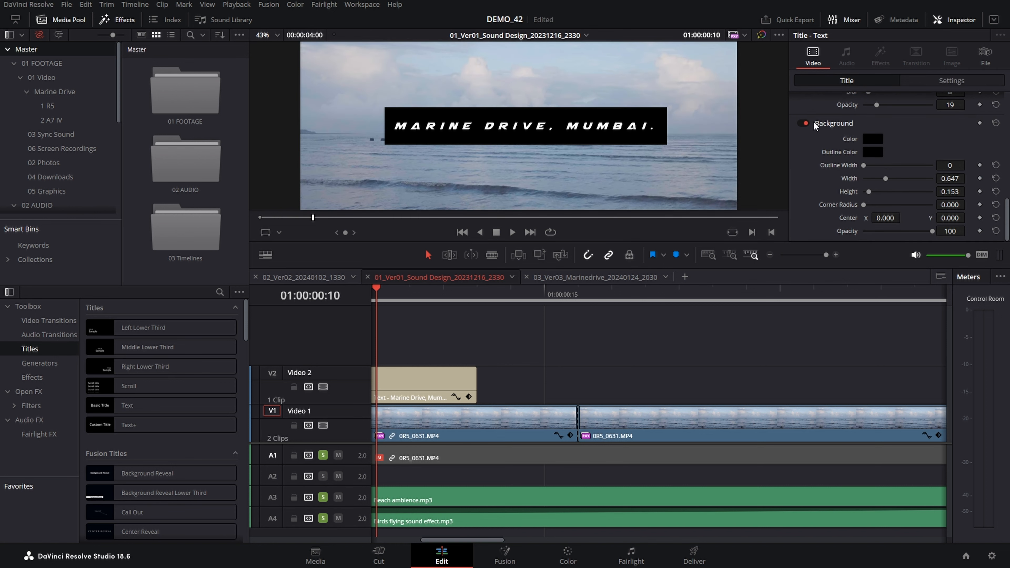
{"action": "left_click", "coordinate": [803, 123]}
{"action": "scroll", "coordinate": [959, 141], "scroll_direction": "up", "scroll_amount": 5}
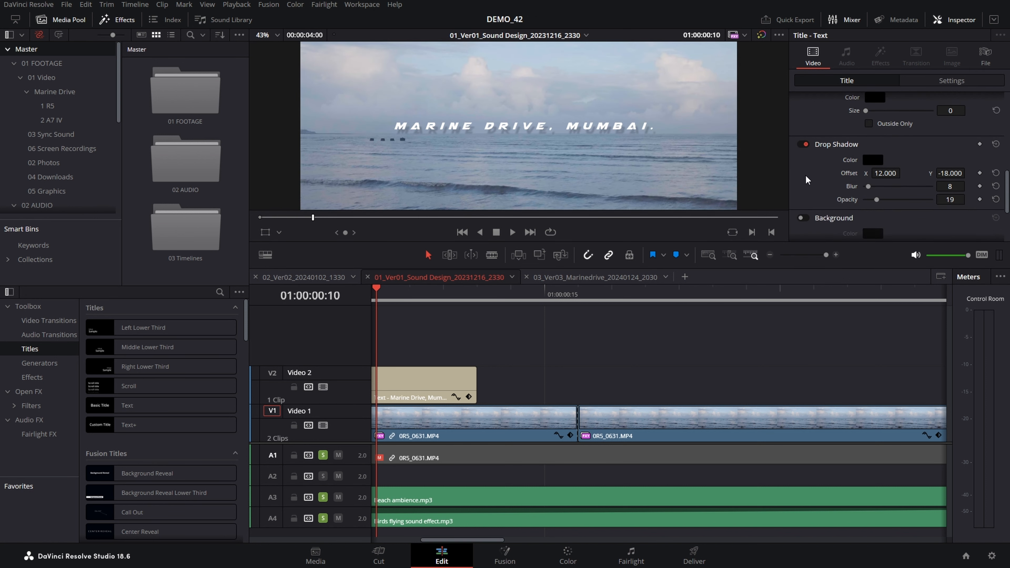
{"action": "left_click", "coordinate": [802, 144]}
{"action": "scroll", "coordinate": [897, 152], "scroll_direction": "up", "scroll_amount": 8}
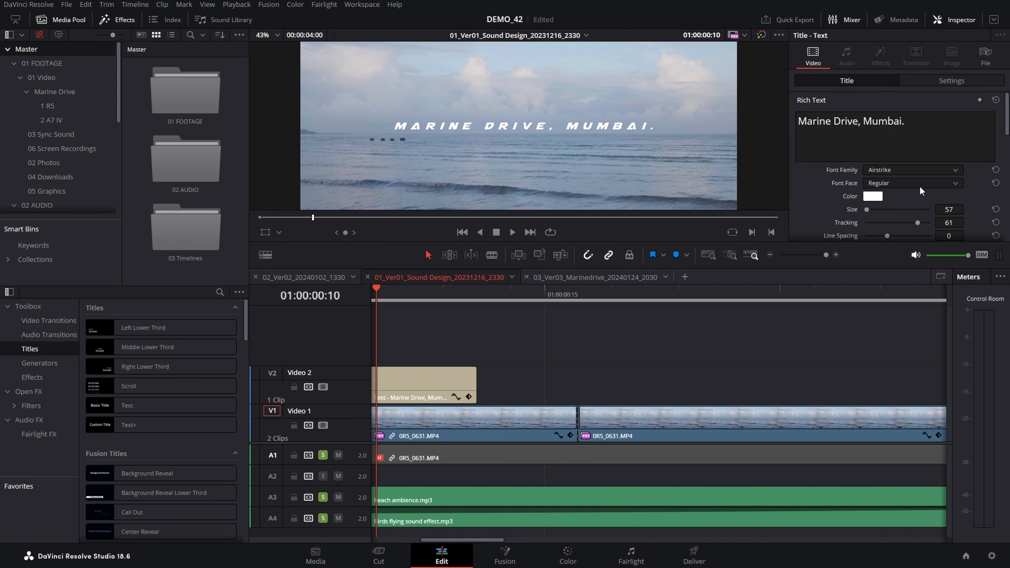
{"action": "key", "text": "ctrl+s"}
- Try purple and black as the title's font color, and apply orange
{"action": "left_click", "coordinate": [873, 196]}
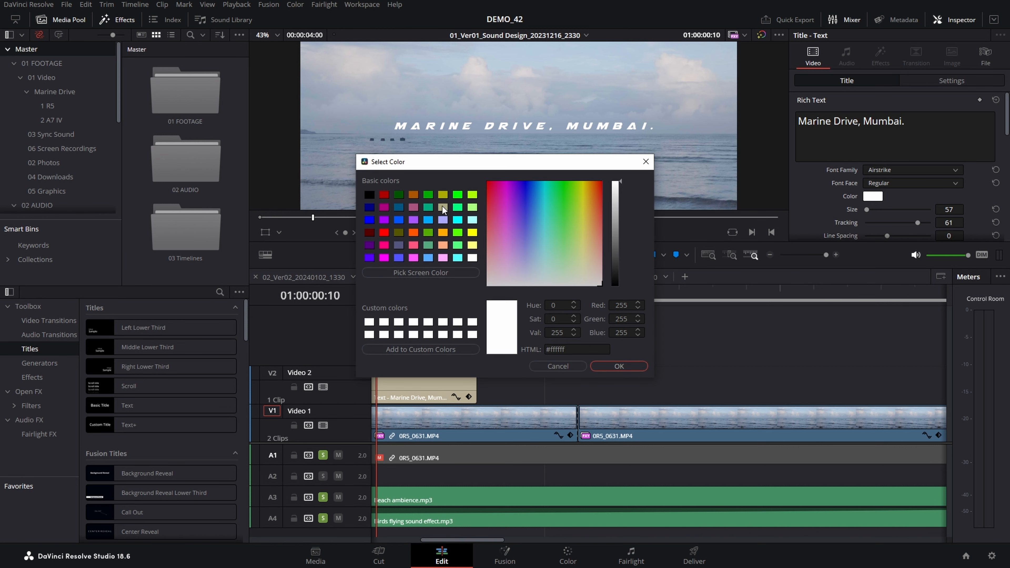
{"action": "left_click_drag", "start_coordinate": [518, 242], "coordinate": [512, 193]}
{"action": "mouse_move", "coordinate": [613, 195]}
{"action": "left_mouse_down"}
{"action": "mouse_move", "coordinate": [617, 227]}
{"action": "mouse_move", "coordinate": [616, 186]}
{"action": "left_mouse_up"}
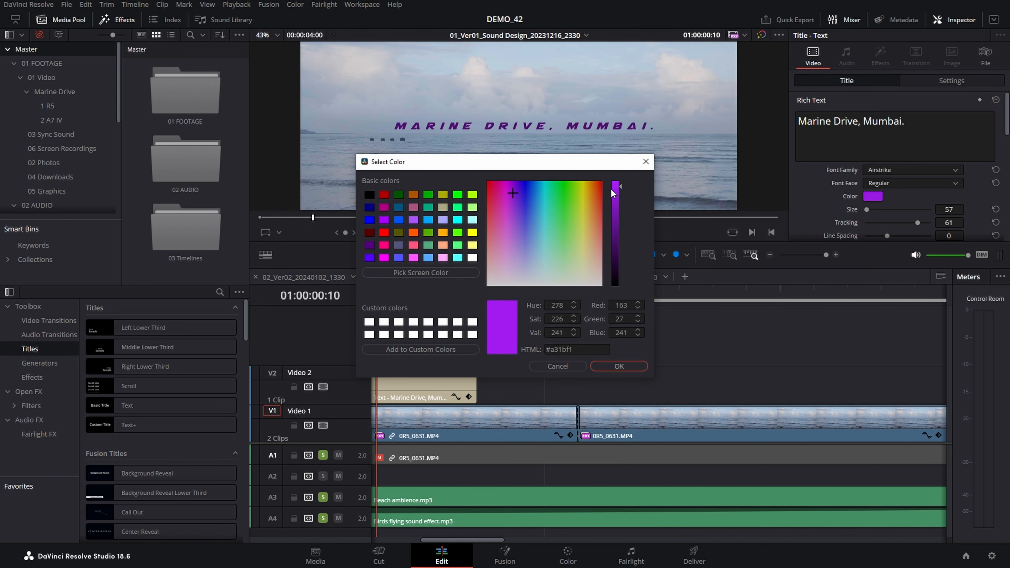
{"action": "left_click", "coordinate": [373, 197]}
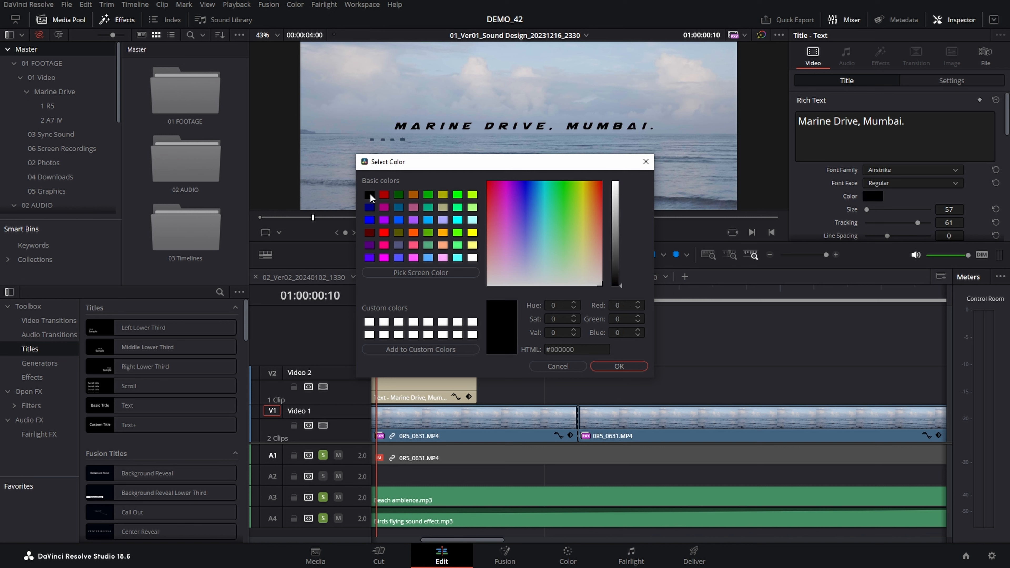
{"action": "left_click", "coordinate": [442, 233]}
{"action": "left_click", "coordinate": [618, 366]}
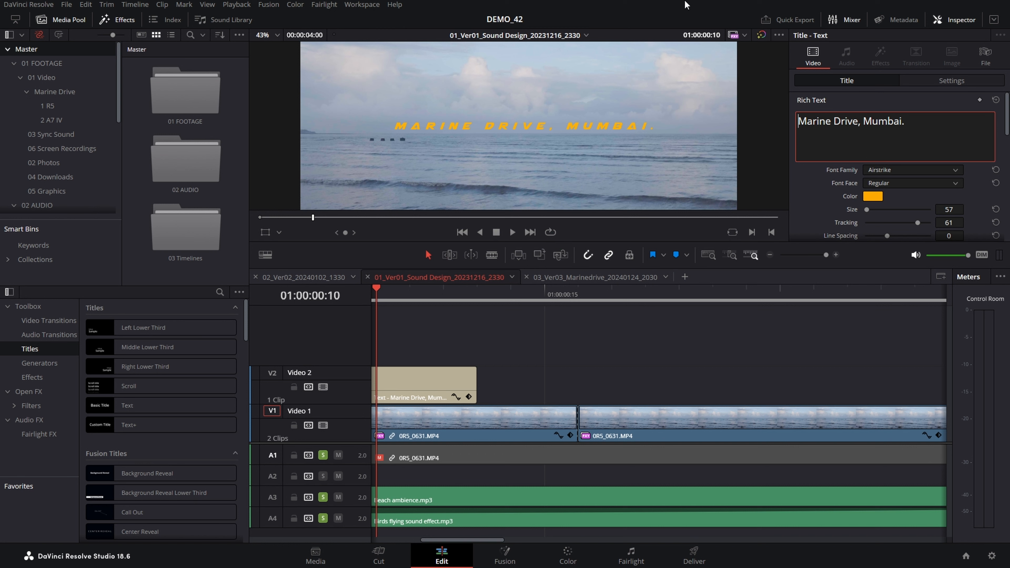
- Add a Middle Lower Third title to Video 2 directly after the text title, select it and move the playhead to 01:00:00:16
{"action": "left_click", "coordinate": [145, 354]}
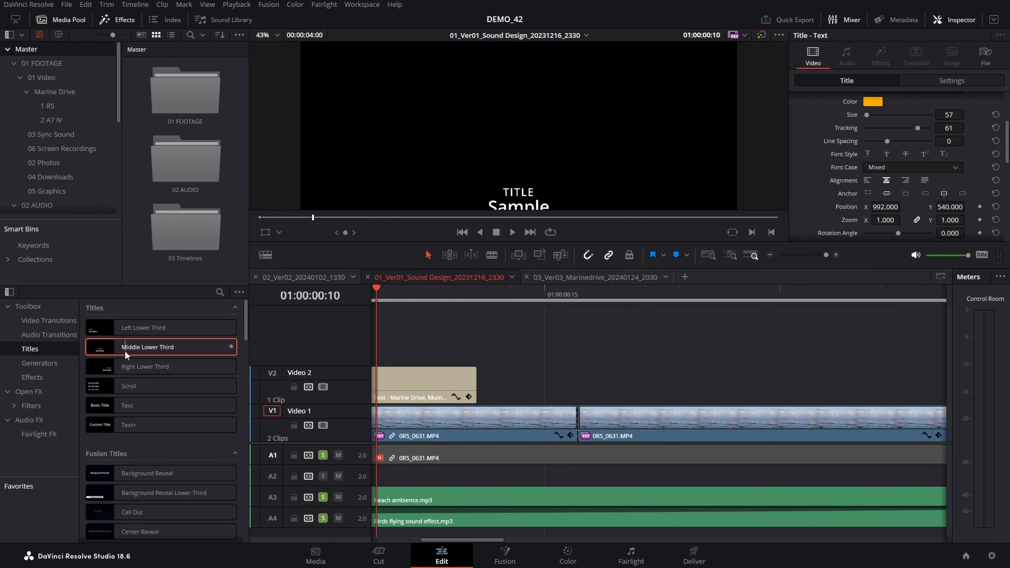
{"action": "left_click_drag", "start_coordinate": [126, 349], "coordinate": [486, 378]}
{"action": "left_click", "coordinate": [535, 393]}
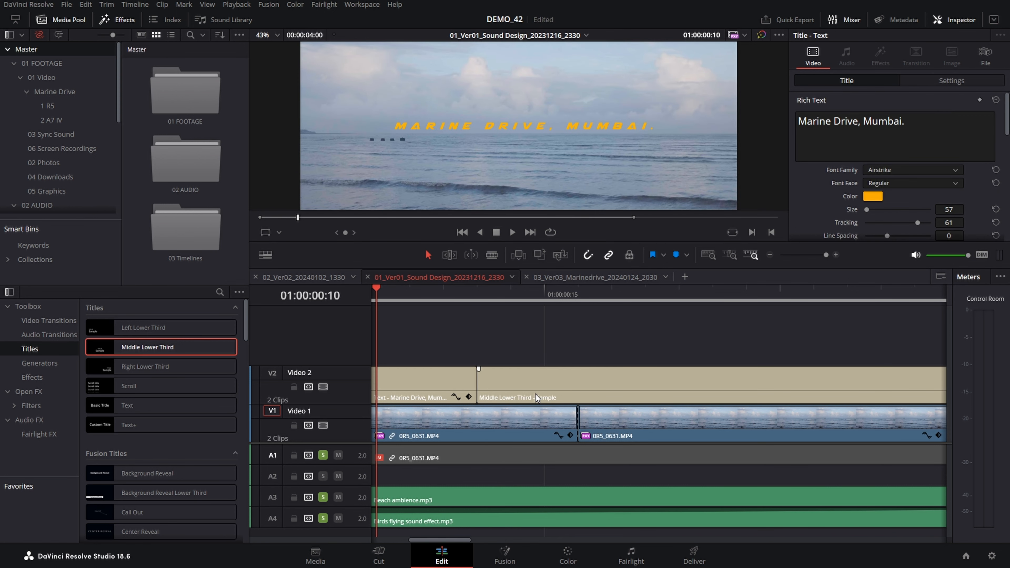
{"action": "key", "text": "Down"}
{"action": "key", "text": "Down"}
{"action": "key", "text": "ctrl+s"}
{"action": "key", "text": "ctrl+minus"}
{"action": "key", "text": "ctrl+minus"}
{"action": "key", "text": "ctrl+minus"}
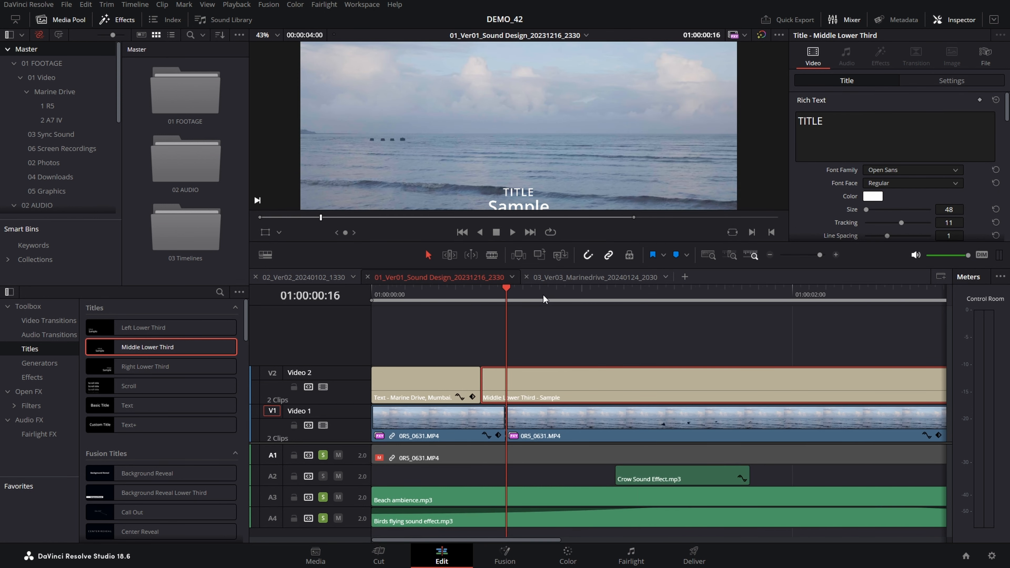
- Delete the "Sample" text from the Middle Lower Third title and open the settings of its "TITLE" line
{"action": "scroll", "coordinate": [498, 182], "scroll_direction": "down", "scroll_amount": 3}
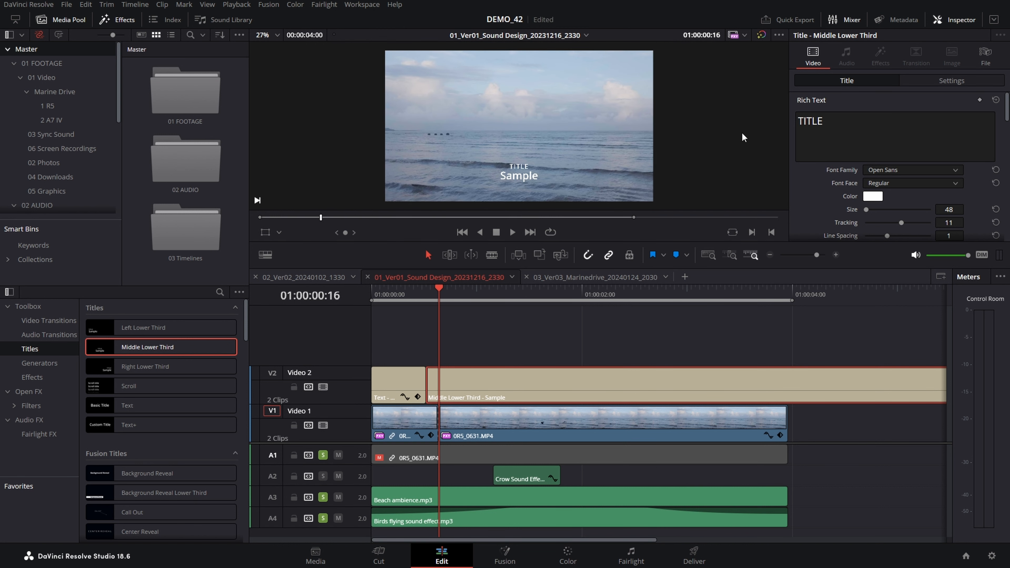
{"action": "left_click", "coordinate": [832, 100]}
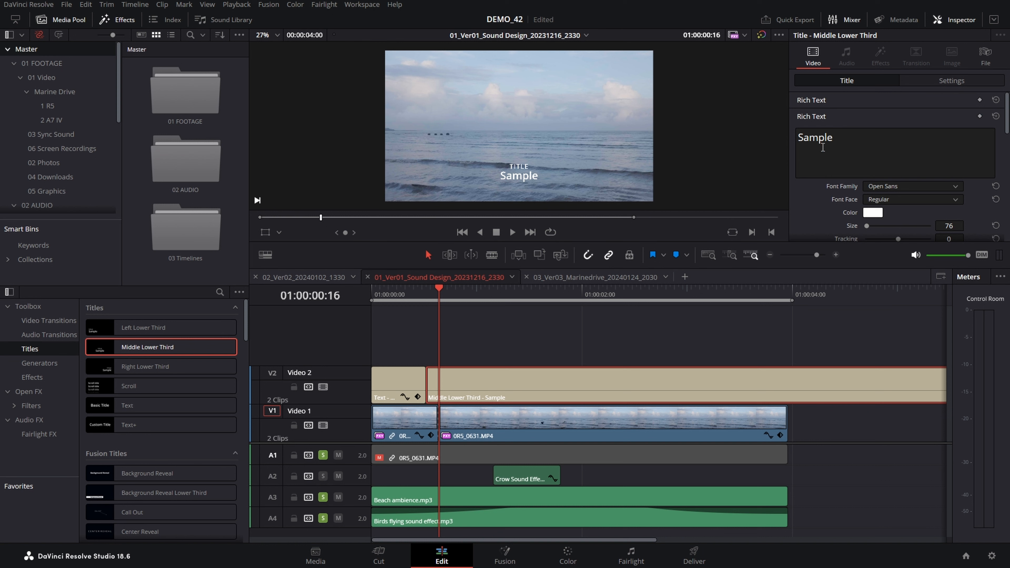
{"action": "left_click", "coordinate": [838, 139]}
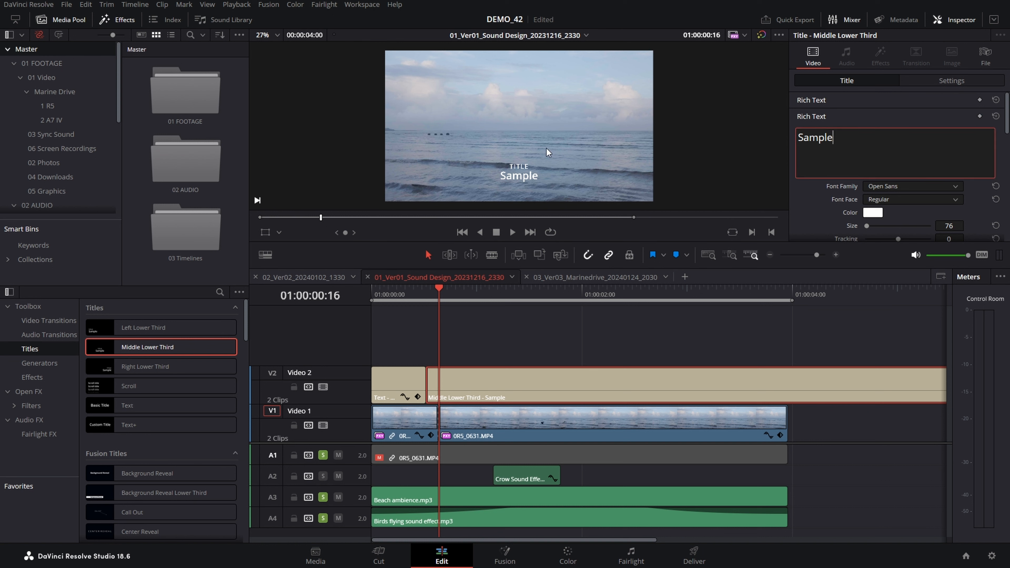
{"action": "type", "text": "2"}
{"action": "key", "text": "BackSpace"}
{"action": "key", "text": "BackSpace"}
{"action": "key", "text": "BackSpace"}
{"action": "key", "text": "BackSpace"}
{"action": "key", "text": "BackSpace"}
{"action": "key", "text": "BackSpace"}
{"action": "key", "text": "BackSpace"}
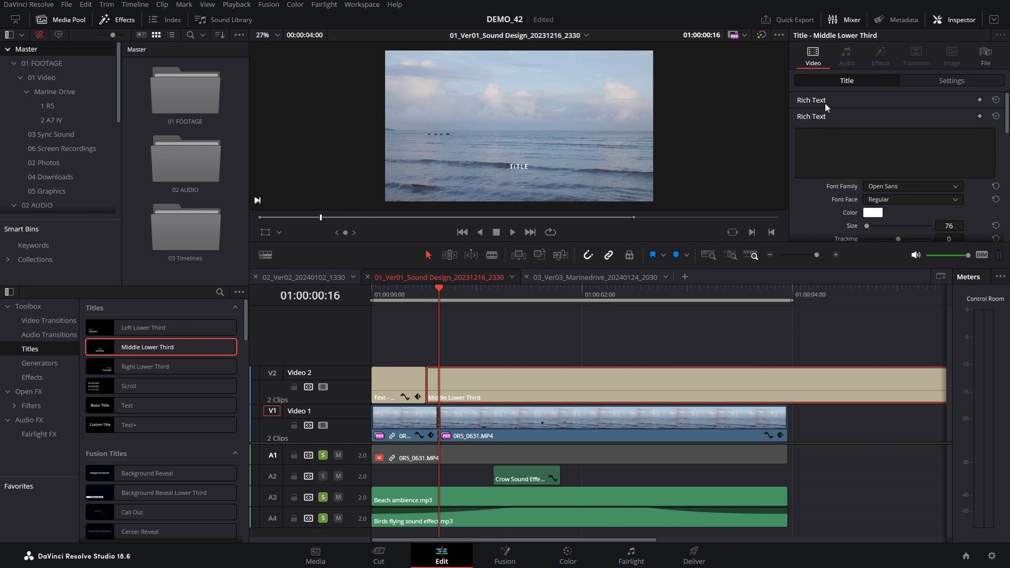
{"action": "left_click", "coordinate": [826, 110]}
{"action": "scroll", "coordinate": [872, 176], "scroll_direction": "down", "scroll_amount": 10}
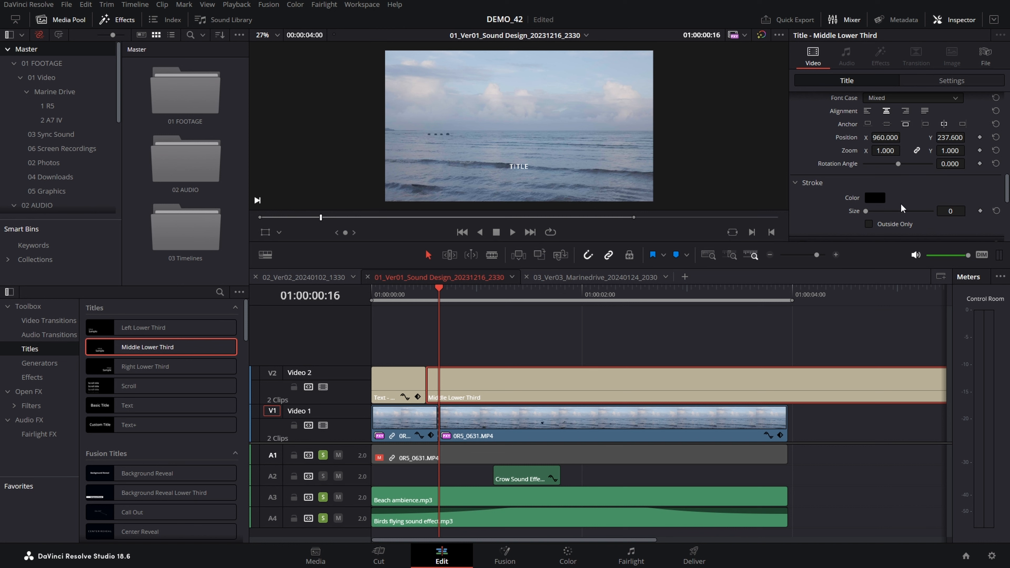
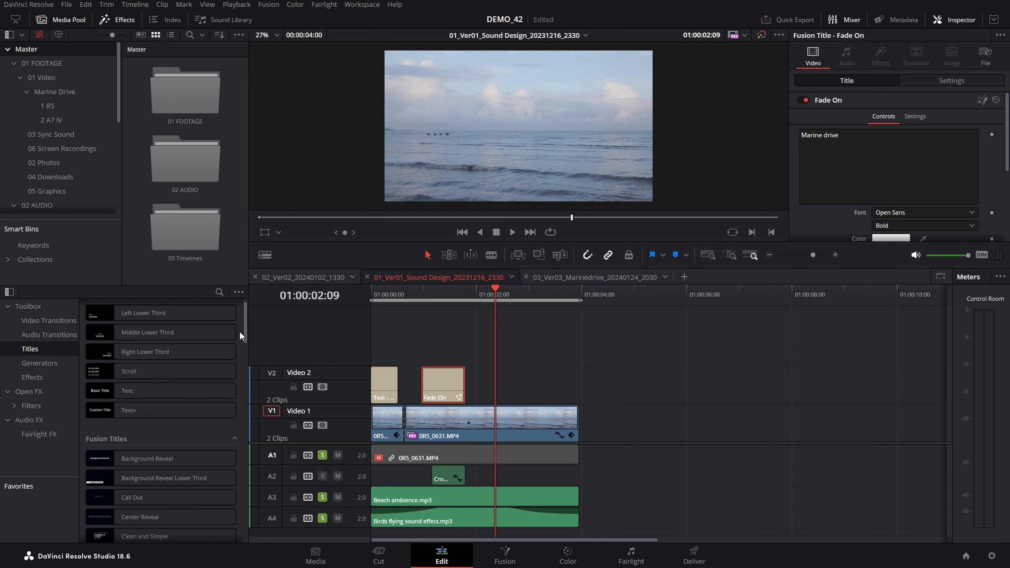
{"action": "scroll", "coordinate": [242, 331], "scroll_direction": "down", "scroll_amount": 5}
{"action": "left_click_drag", "start_coordinate": [245, 355], "coordinate": [245, 429]}
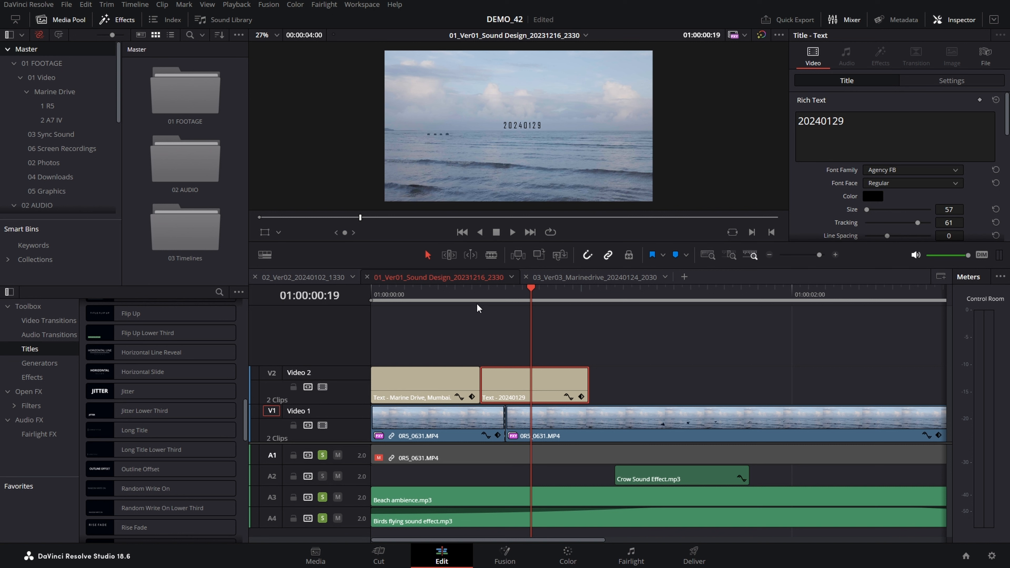
- Add a fade-in to the "Marine Drive, Mumbai." title and a fade-in and fade-out to the "20240129" title, checking them in full-screen playback
{"action": "left_click_drag", "start_coordinate": [530, 288], "coordinate": [421, 288]}
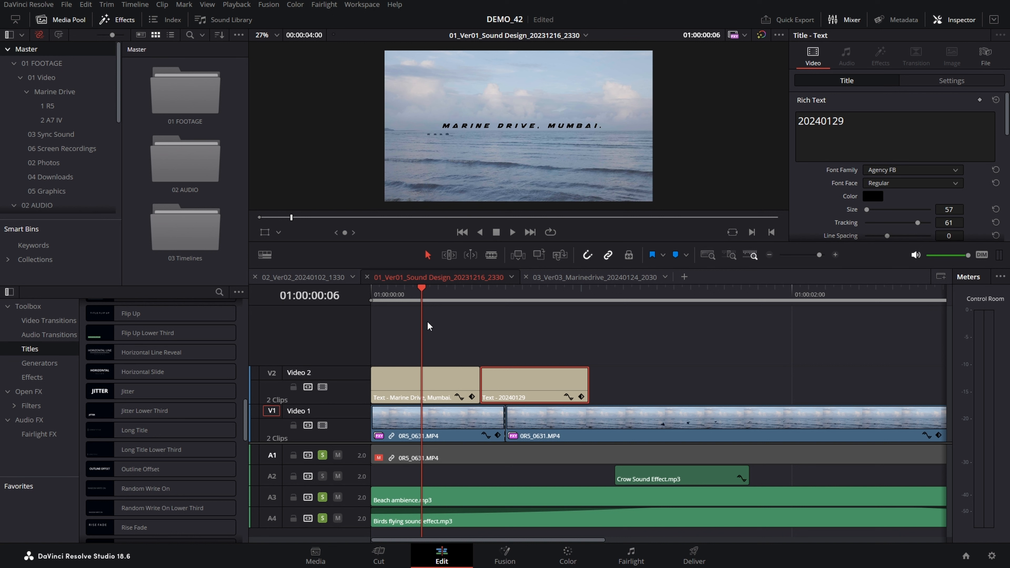
{"action": "key", "text": "Home"}
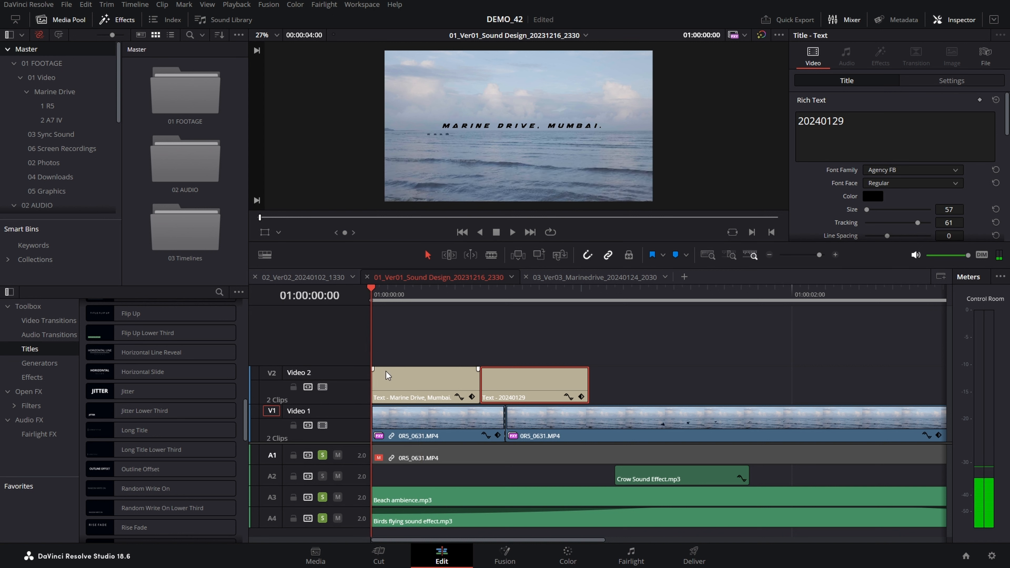
{"action": "left_click_drag", "start_coordinate": [373, 369], "coordinate": [402, 369]}
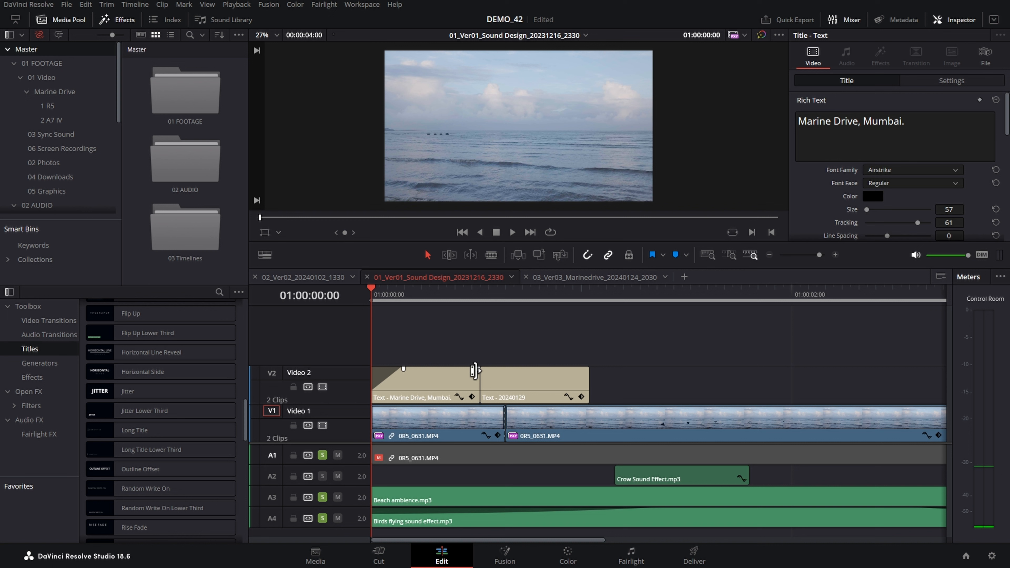
{"action": "left_click_drag", "start_coordinate": [477, 371], "coordinate": [503, 369]}
{"action": "left_click_drag", "start_coordinate": [587, 368], "coordinate": [559, 369]}
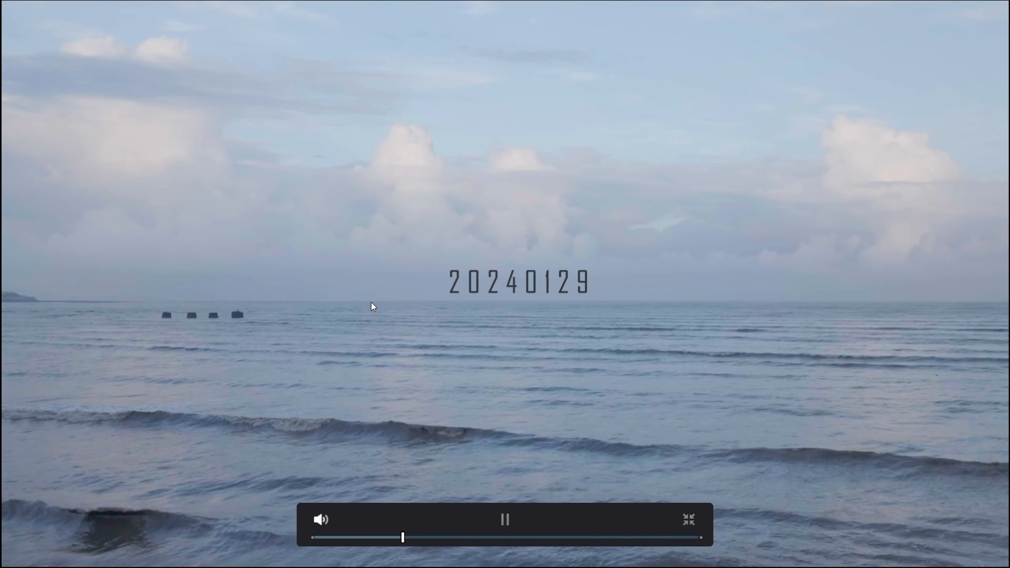
{"action": "key", "text": "Escape"}
- Lengthen the two titles on Video 2 so that together they cover the whole video clip below
{"action": "left_click_drag", "start_coordinate": [637, 342], "coordinate": [582, 384]}
{"action": "key", "text": "ctrl+minus"}
{"action": "left_click", "coordinate": [669, 379]}
{"action": "left_click_drag", "start_coordinate": [512, 389], "coordinate": [372, 387]}
{"action": "left_click_drag", "start_coordinate": [615, 389], "coordinate": [787, 381]}
- Give both titles longer fade-ins and fade-outs, and play the timeline full screen from the start
{"action": "left_click_drag", "start_coordinate": [546, 369], "coordinate": [502, 369]}
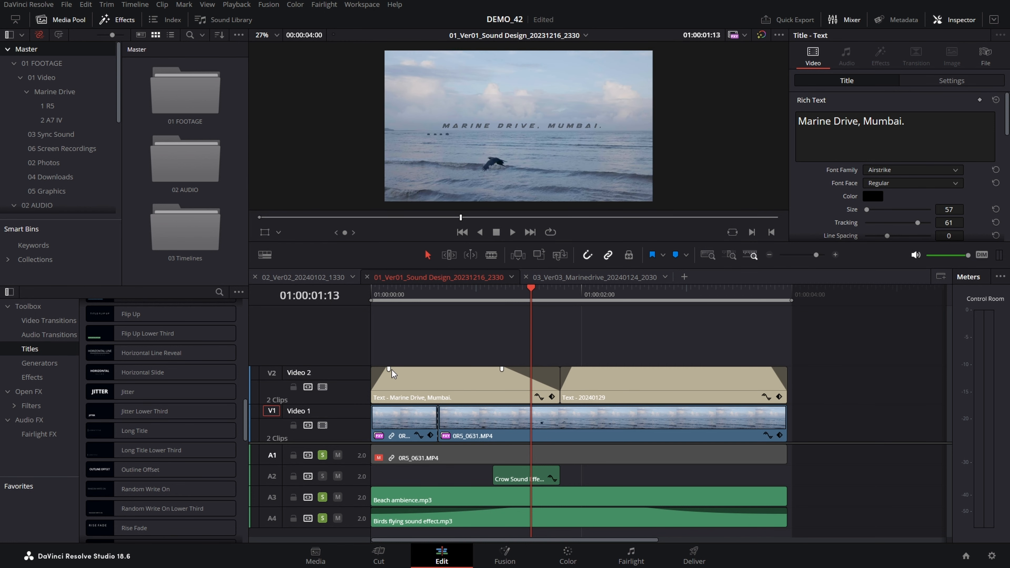
{"action": "left_click_drag", "start_coordinate": [388, 369], "coordinate": [442, 368]}
{"action": "left_click_drag", "start_coordinate": [573, 369], "coordinate": [627, 368]}
{"action": "left_click_drag", "start_coordinate": [769, 369], "coordinate": [724, 369]}
{"action": "left_click_drag", "start_coordinate": [397, 290], "coordinate": [308, 313]}
{"action": "key", "text": "ctrl+f"}
{"action": "key", "text": "space"}
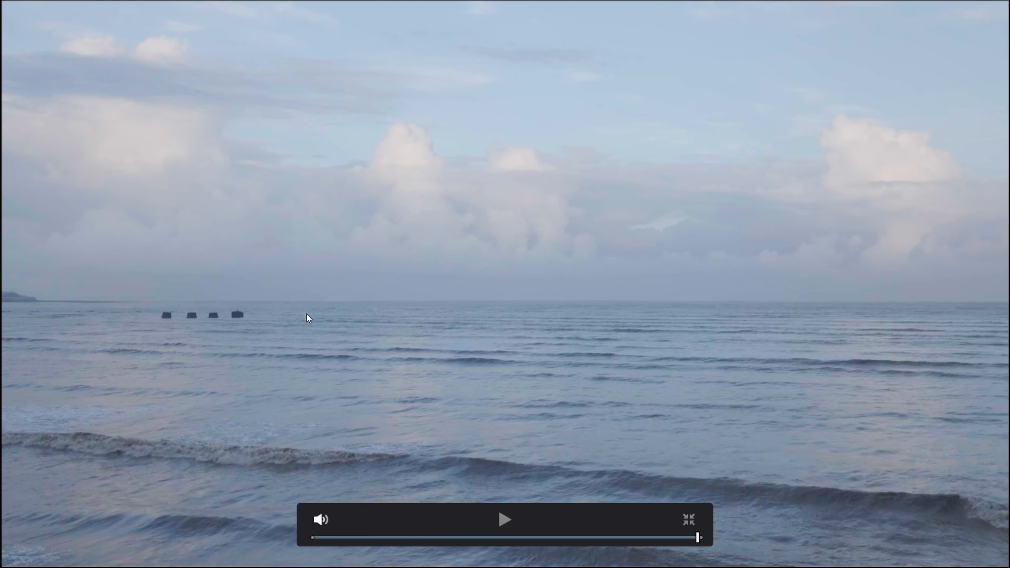
{"action": "key", "text": "Escape"}
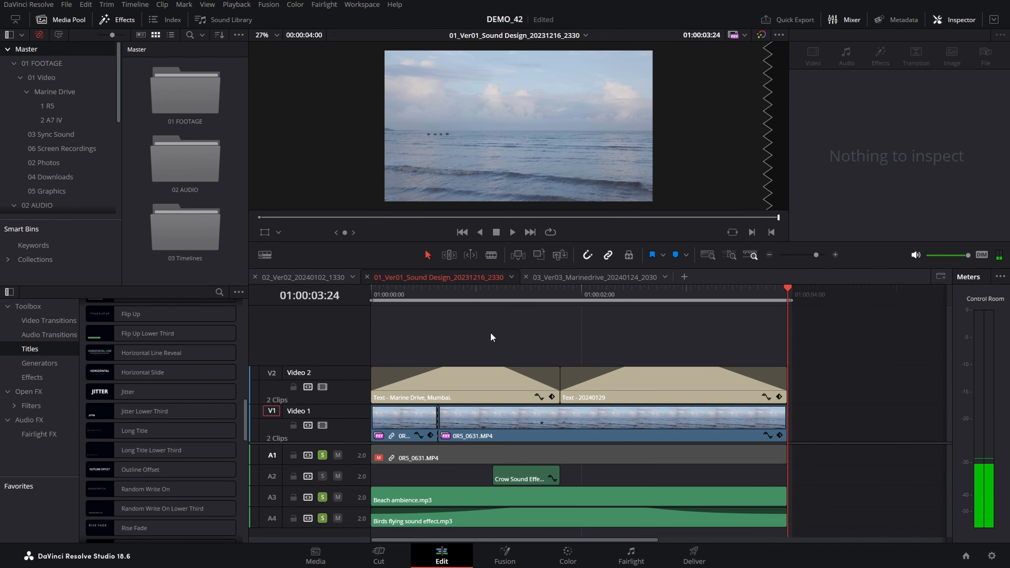
- Remove the fade-out of the first title and the fade-in of the second where they meet
{"action": "left_click", "coordinate": [500, 390]}
{"action": "left_click", "coordinate": [594, 388]}
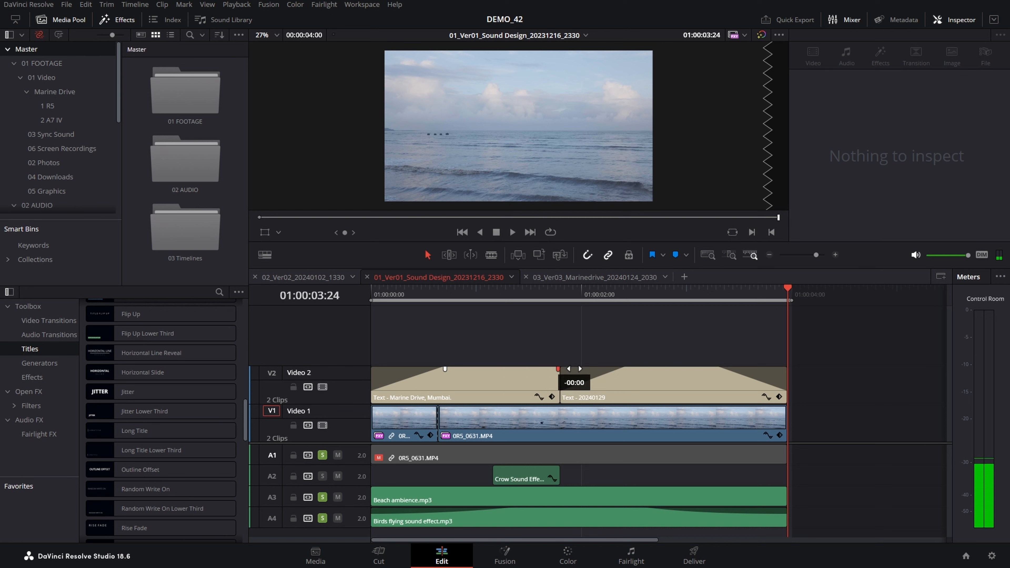
{"action": "left_click_drag", "start_coordinate": [628, 368], "coordinate": [540, 372]}
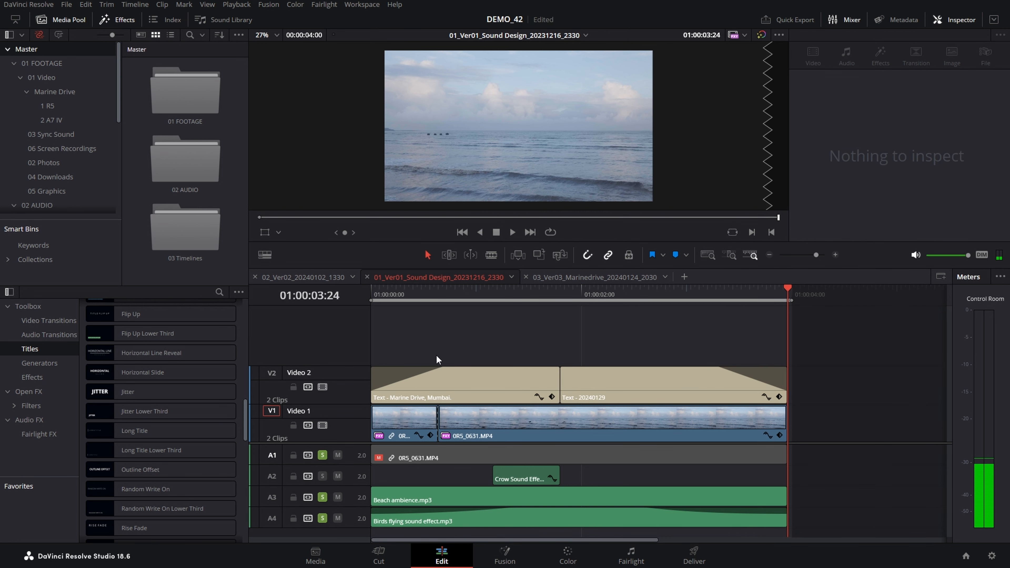
- Apply a Cross Dissolve between the two titles on Video 2 and play the transition full screen
{"action": "left_click", "coordinate": [49, 321]}
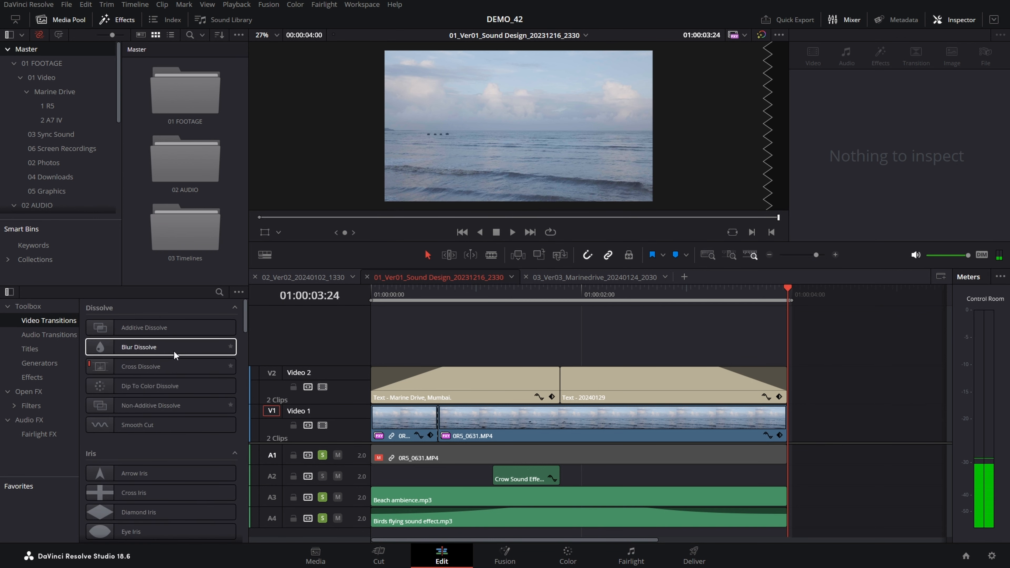
{"action": "left_click_drag", "start_coordinate": [126, 367], "coordinate": [558, 368]}
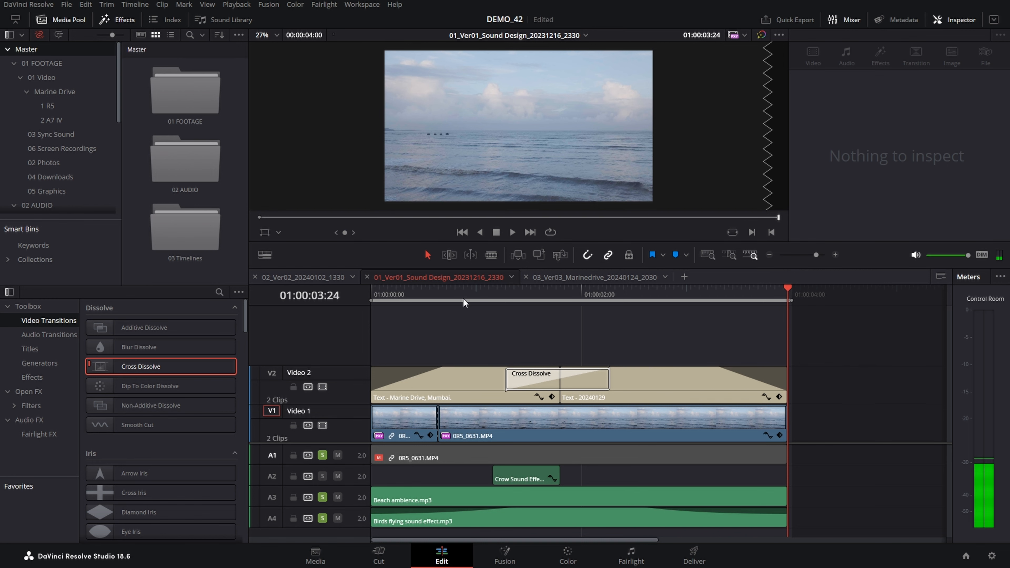
{"action": "left_click", "coordinate": [451, 297]}
{"action": "key", "text": "space"}
{"action": "left_click", "coordinate": [468, 293]}
{"action": "key", "text": "p"}
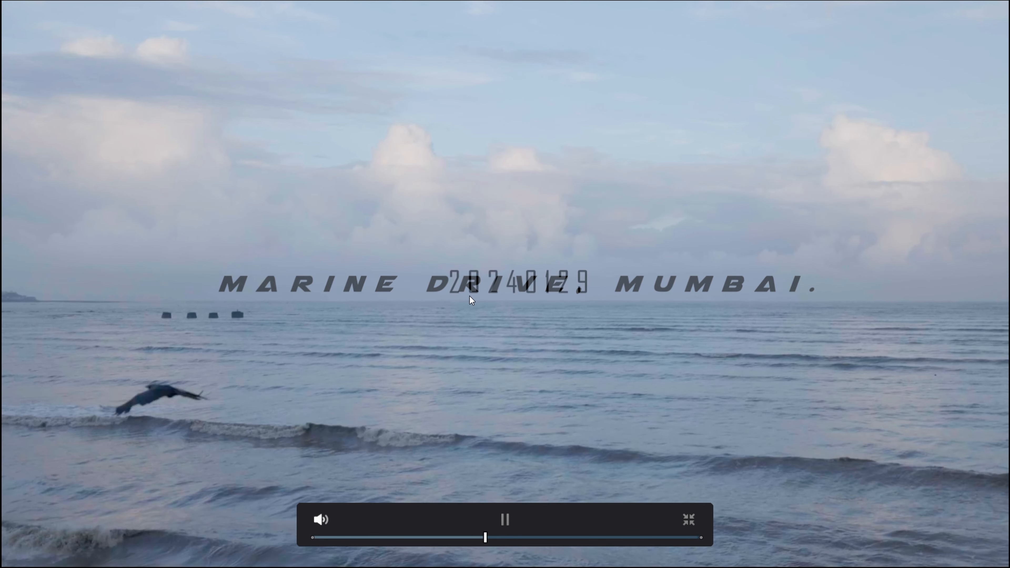
{"action": "key", "text": "space"}
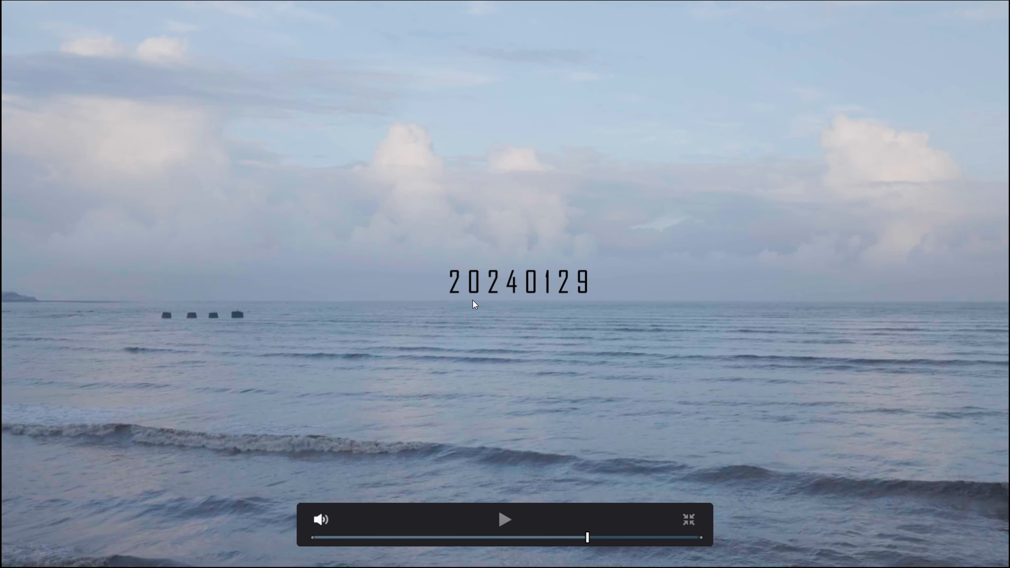
{"action": "key", "text": "Escape"}
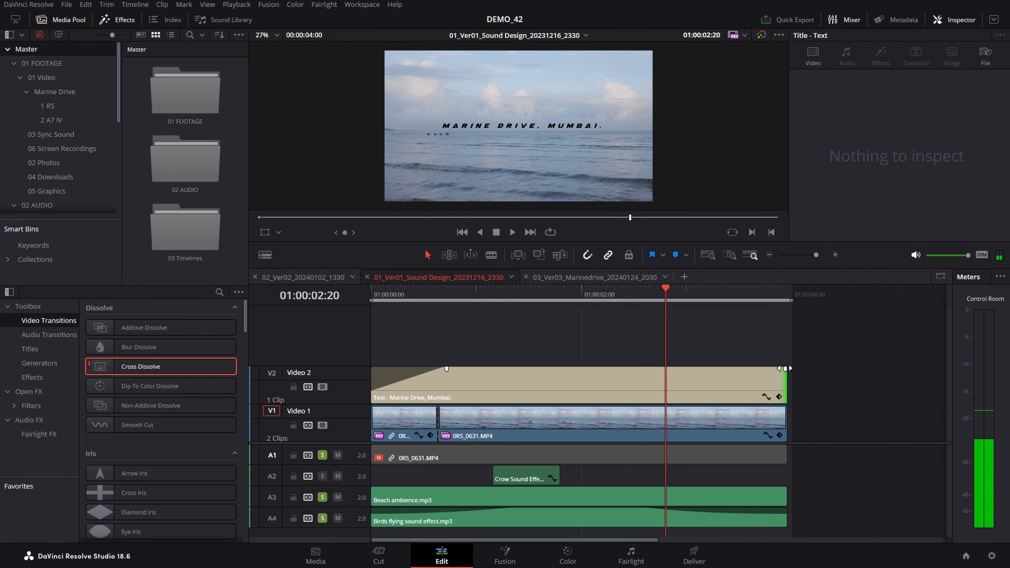
- Add a fade-out to the end of the "Marine Drive, Mumbai." title
{"action": "left_click_drag", "start_coordinate": [784, 368], "coordinate": [706, 370]}
{"action": "key", "text": "Up"}
{"action": "key", "text": "Up"}
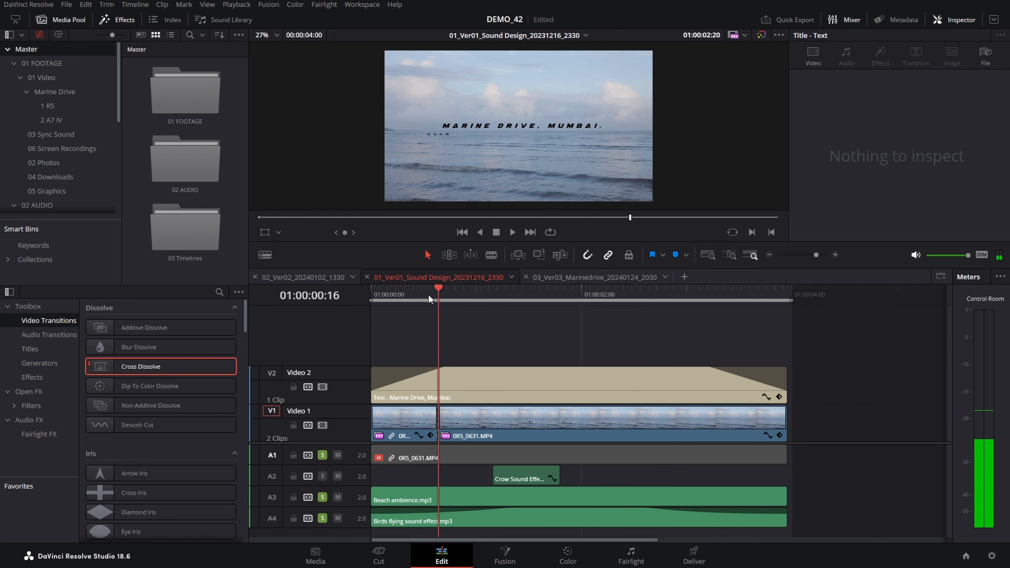
- Return the playhead to the timeline start and turn on Dynamic Zoom in the clip settings of the "Marine Drive, Mumbai." title
{"action": "left_click", "coordinate": [473, 391]}
{"action": "key", "text": "space"}
{"action": "key", "text": "j"}
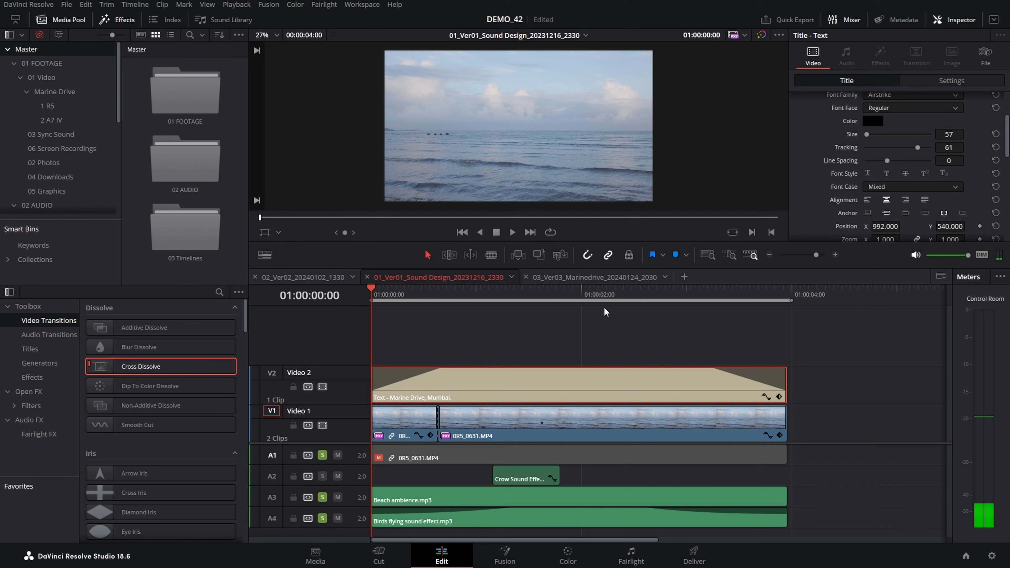
{"action": "scroll", "coordinate": [790, 181], "scroll_direction": "up", "scroll_amount": 3}
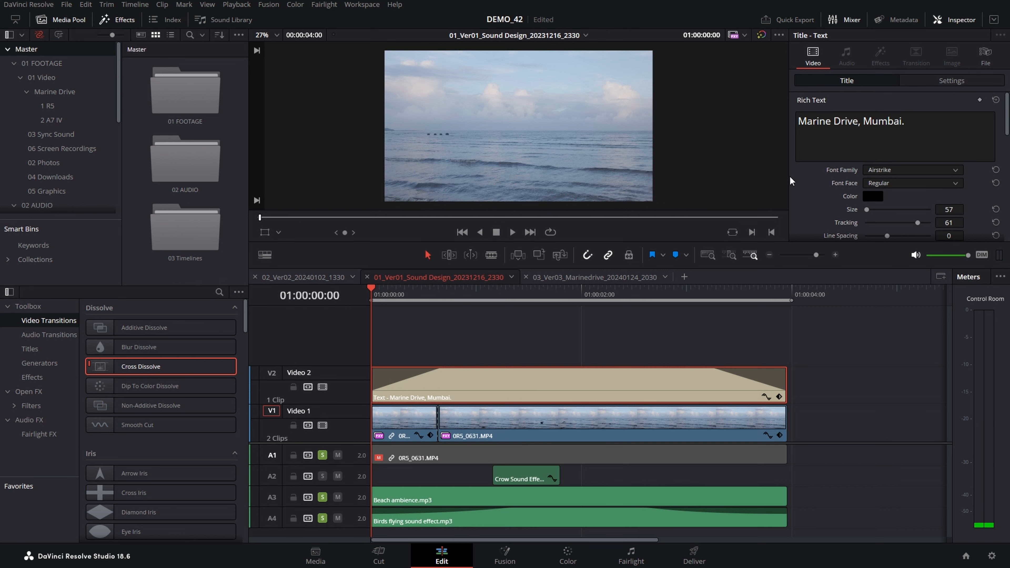
{"action": "left_click", "coordinate": [954, 82]}
{"action": "scroll", "coordinate": [931, 211], "scroll_direction": "down", "scroll_amount": 5}
{"action": "scroll", "coordinate": [931, 211], "scroll_direction": "down", "scroll_amount": 1}
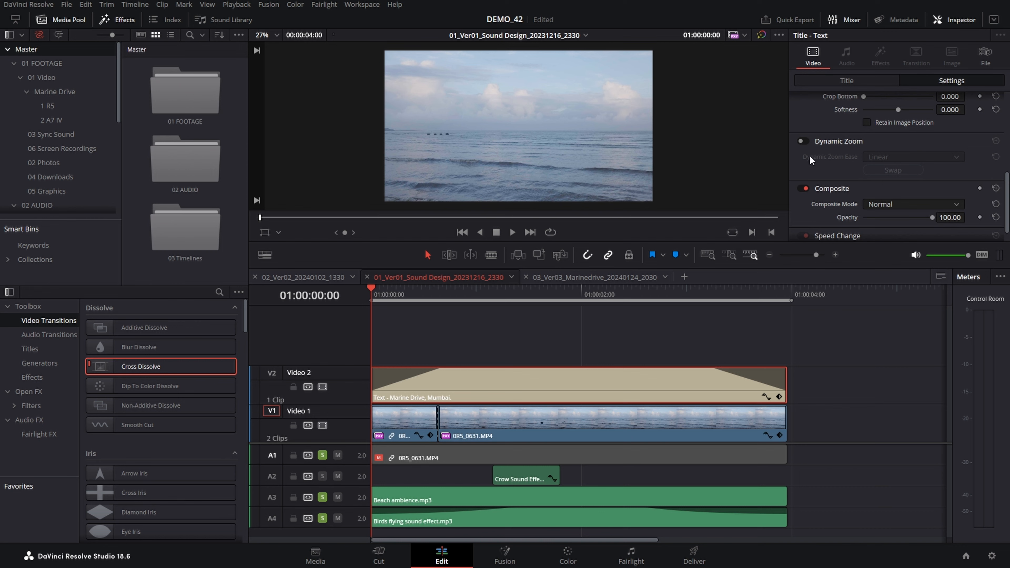
{"action": "left_click", "coordinate": [802, 141]}
- Play the title's Dynamic Zoom full screen, and replay it from near the timeline start
{"action": "key", "text": "space"}
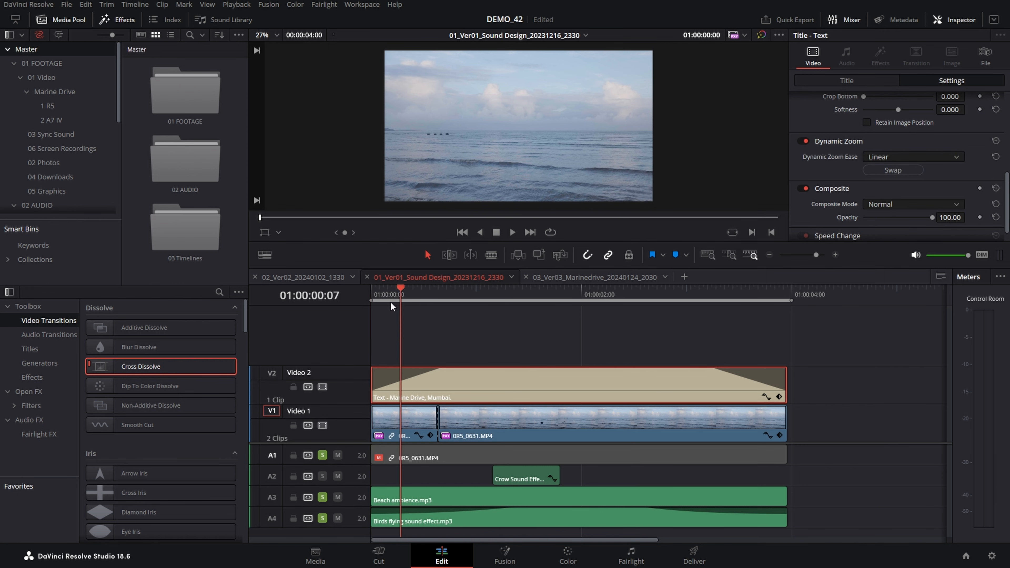
{"action": "key", "text": "ctrl+f"}
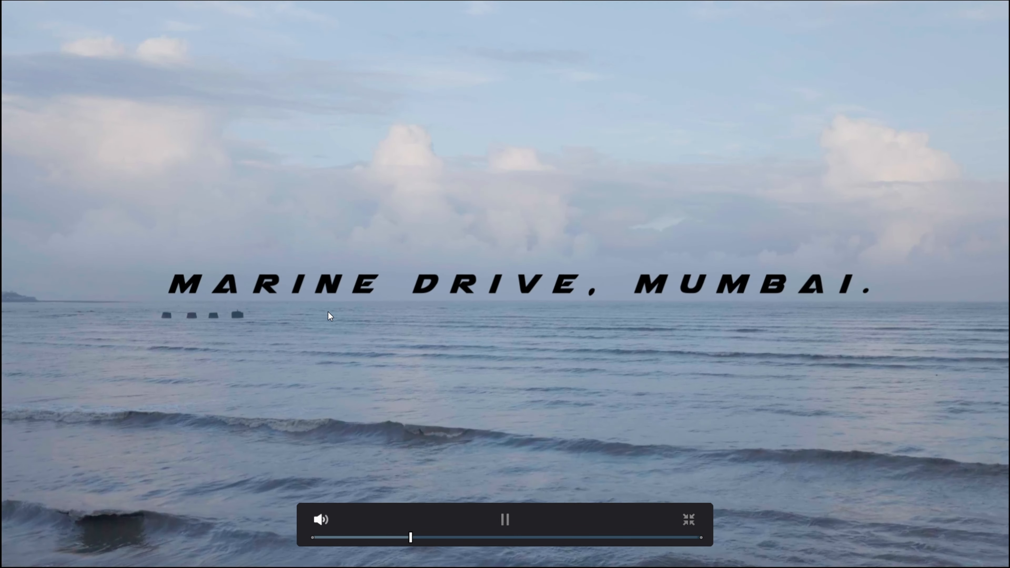
{"action": "key", "text": "Escape"}
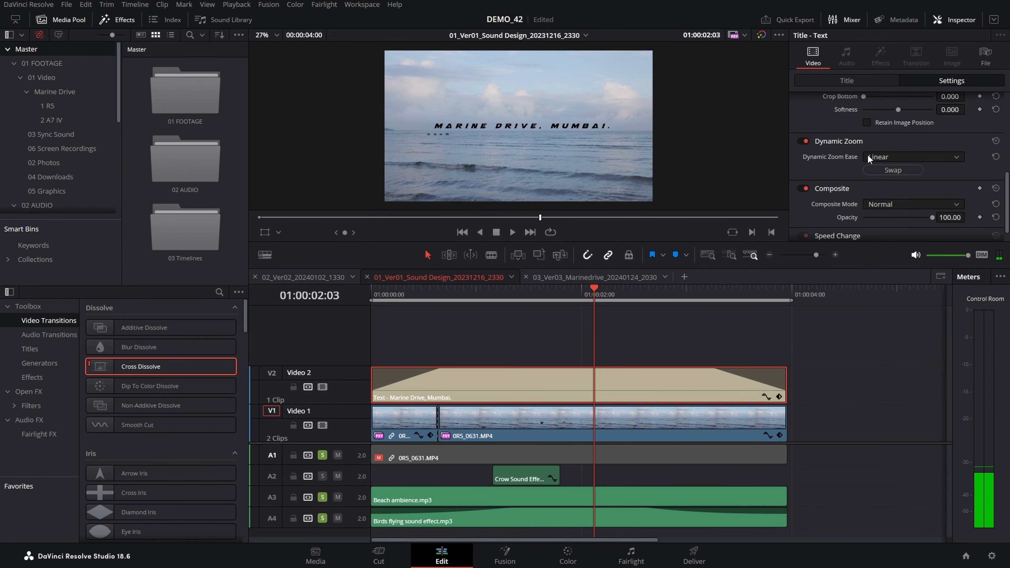
{"action": "left_click", "coordinate": [396, 293]}
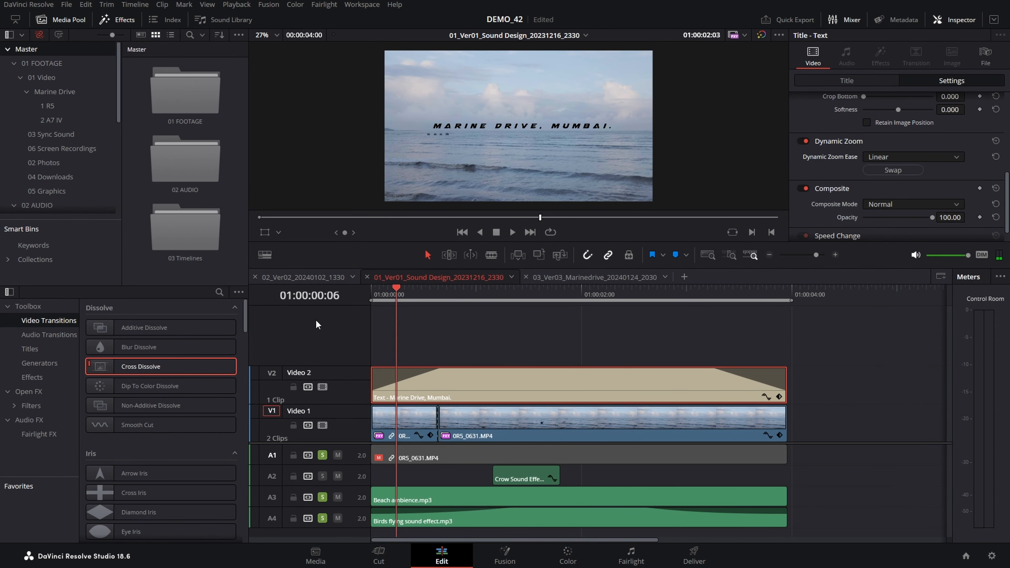
{"action": "key", "text": "space"}
{"action": "key", "text": "ctrl+f"}
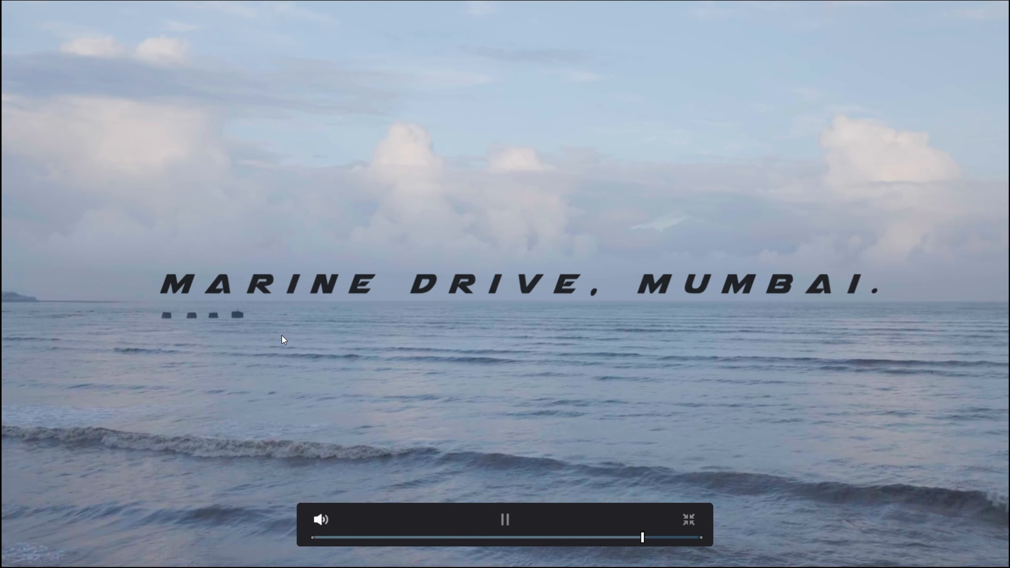
{"action": "key", "text": "Escape"}
- Move the playhead to 01:00:00:00 and remove the title's fade-in and fade-out
{"action": "left_click_drag", "start_coordinate": [417, 301], "coordinate": [330, 310]}
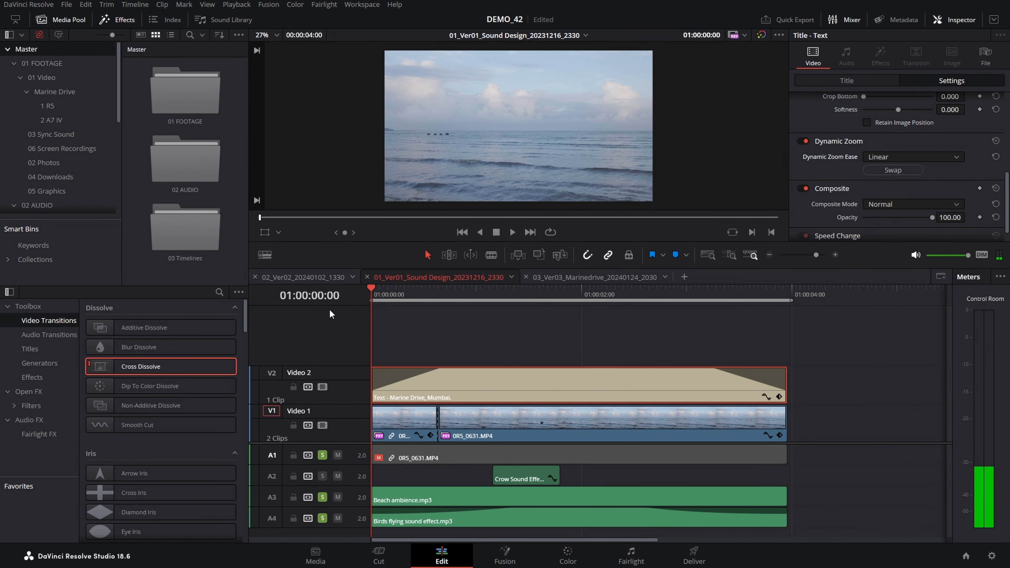
{"action": "mouse_move", "coordinate": [446, 371]}
{"action": "left_click_drag", "start_coordinate": [445, 371], "coordinate": [372, 373]}
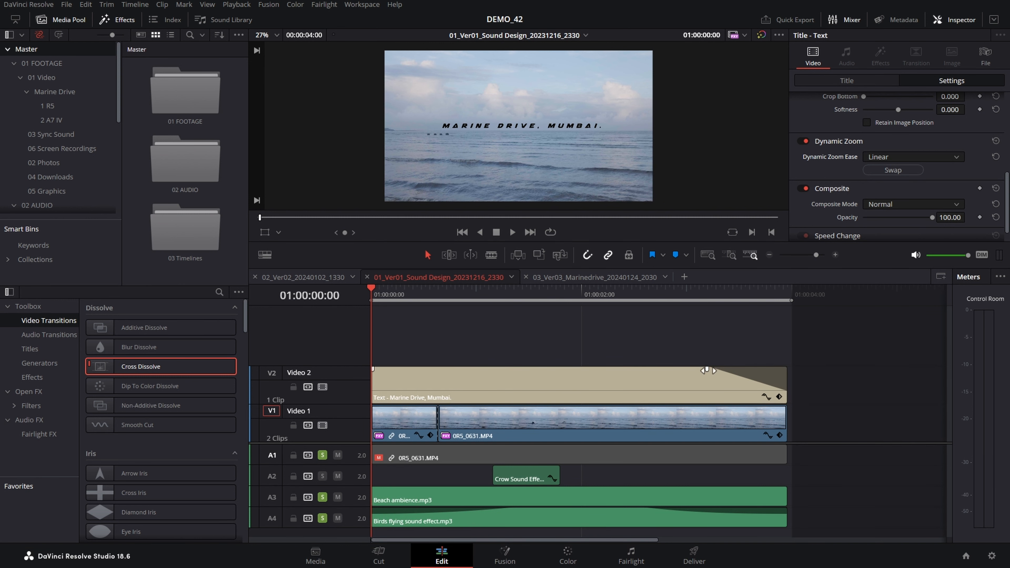
{"action": "left_click_drag", "start_coordinate": [707, 371], "coordinate": [786, 370]}
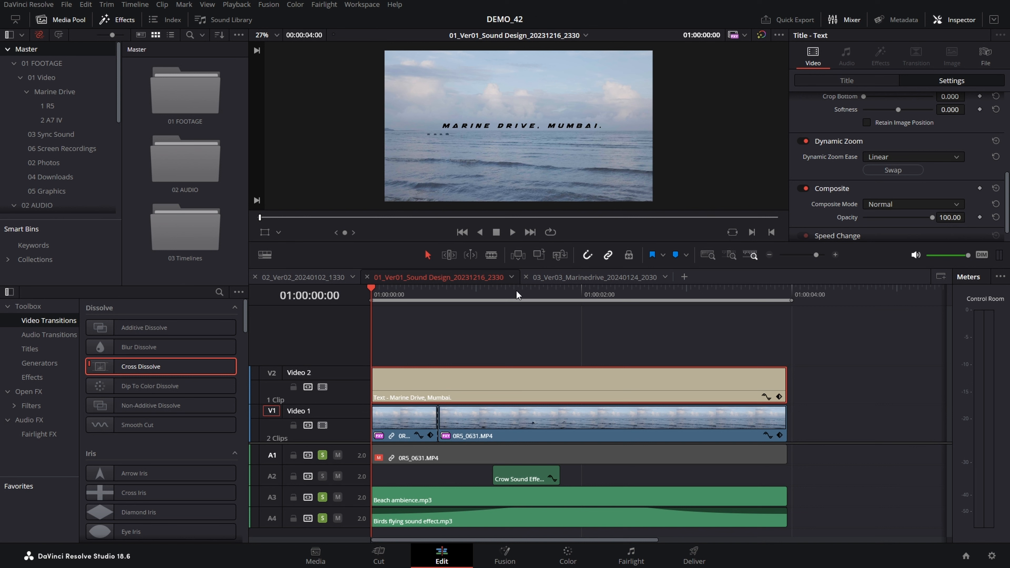
{"action": "scroll", "coordinate": [877, 210], "scroll_direction": "up", "scroll_amount": 10}
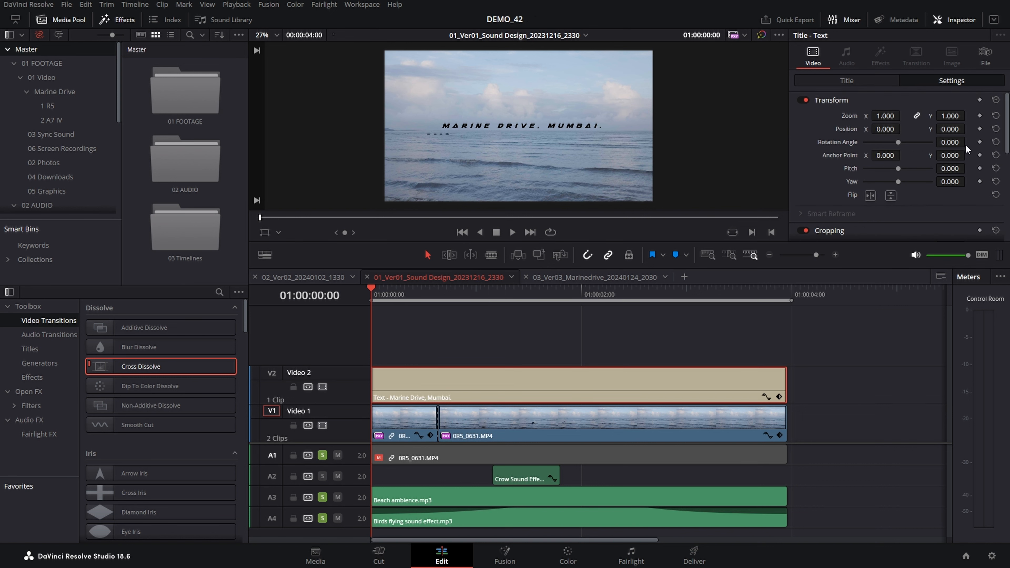
{"action": "scroll", "coordinate": [965, 143], "scroll_direction": "down", "scroll_amount": 8}
{"action": "scroll", "coordinate": [965, 143], "scroll_direction": "up", "scroll_amount": 7}
{"action": "scroll", "coordinate": [966, 145], "scroll_direction": "up", "scroll_amount": 3}
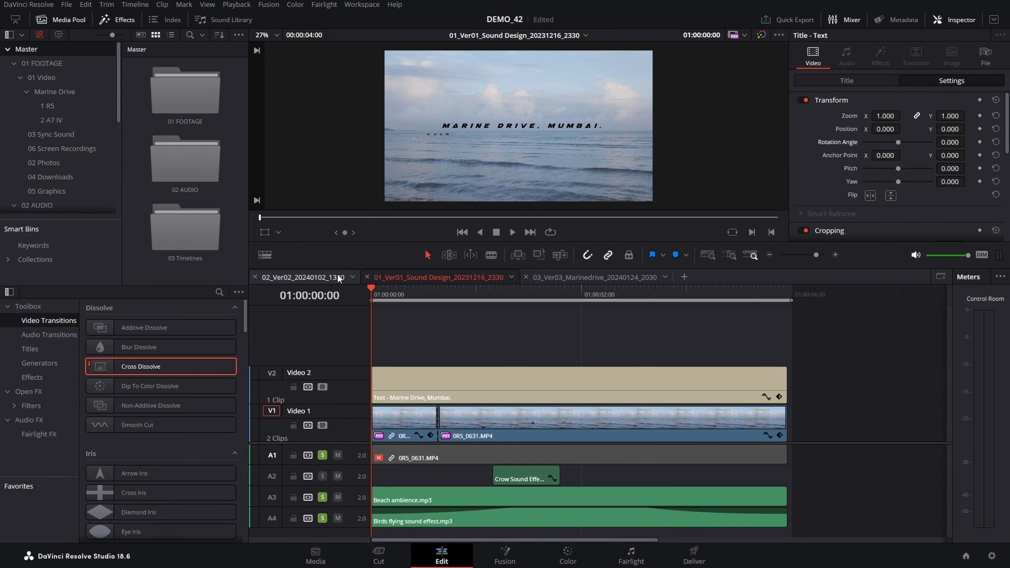
- Add Rotation Angle keyframes to the "Marine Drive, Mumbai." title at 01:00:00:00 and 01:00:01:24
{"action": "left_click_drag", "start_coordinate": [409, 295], "coordinate": [292, 308]}
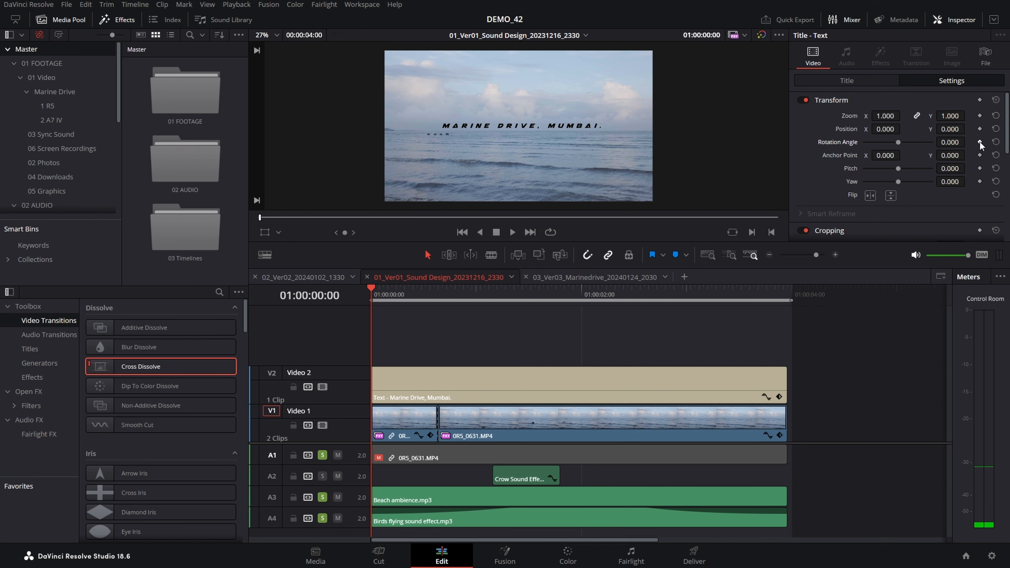
{"action": "left_click_drag", "start_coordinate": [506, 294], "coordinate": [572, 294]}
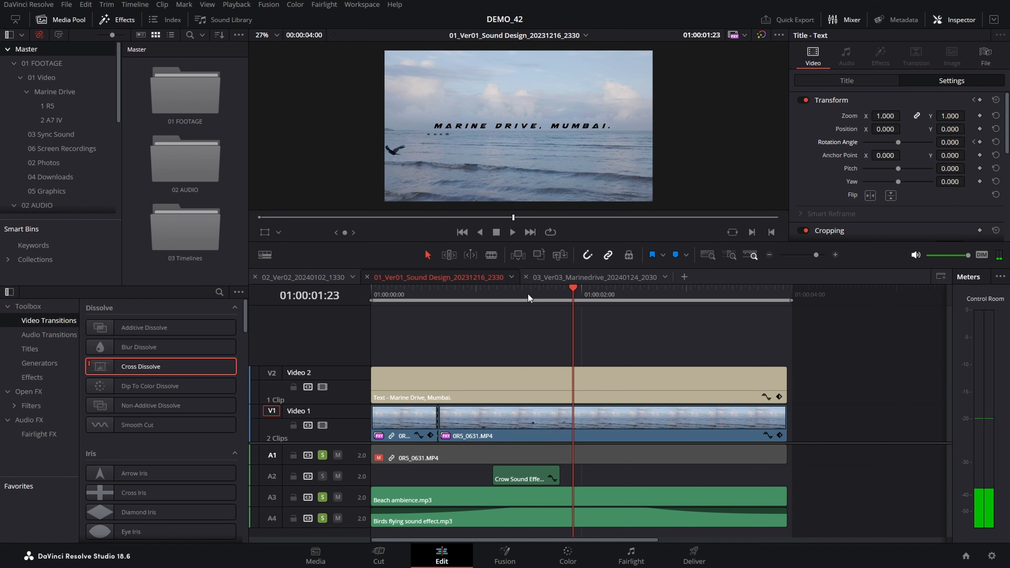
{"action": "left_click", "coordinate": [559, 293]}
{"action": "left_click_drag", "start_coordinate": [567, 300], "coordinate": [576, 299]}
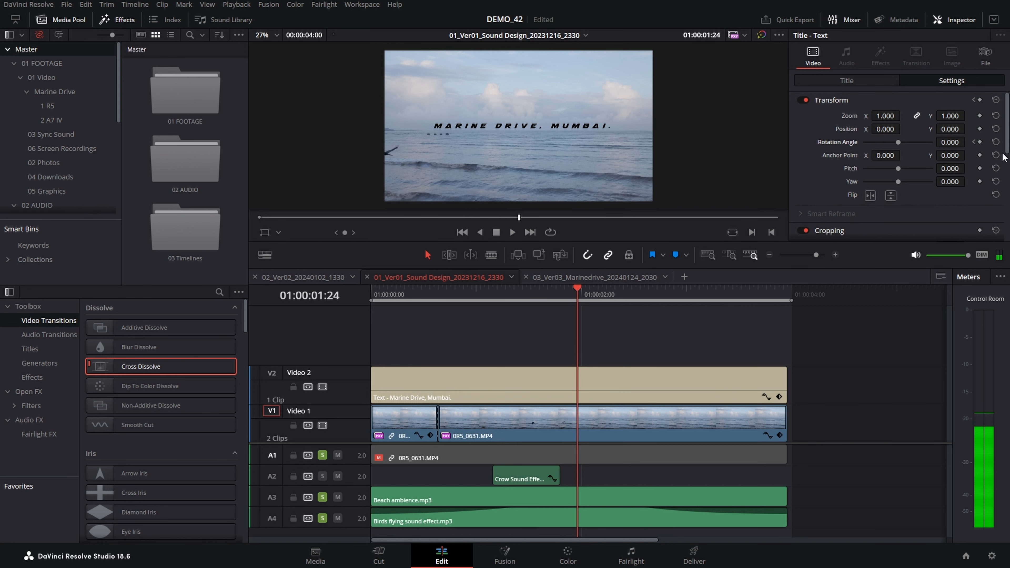
{"action": "left_click", "coordinate": [979, 143]}
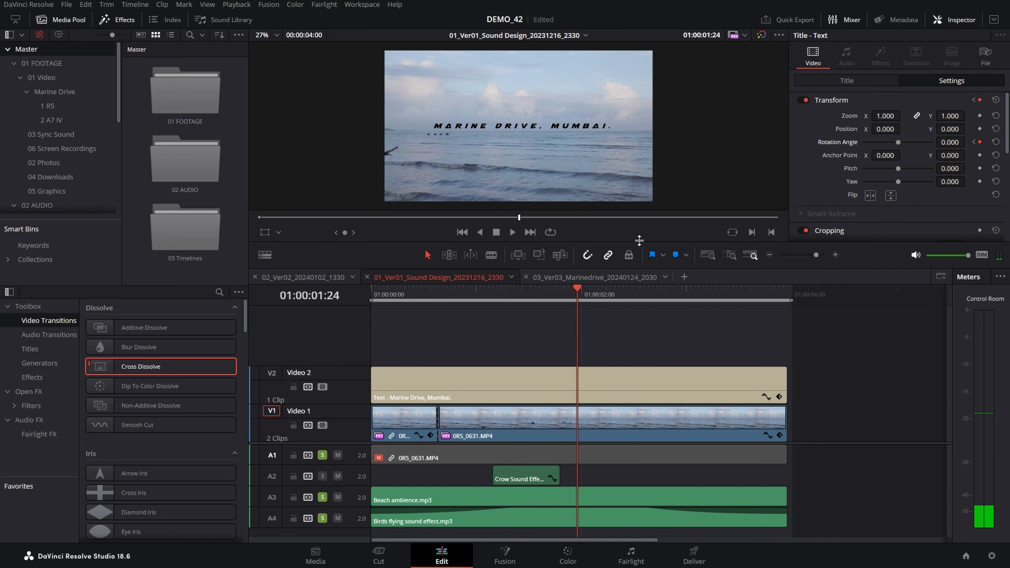
- Increase the title's Rotation Angle at the first keyframe on 01:00:00:00 and play back the rotation animation
{"action": "left_click_drag", "start_coordinate": [525, 292], "coordinate": [287, 306]}
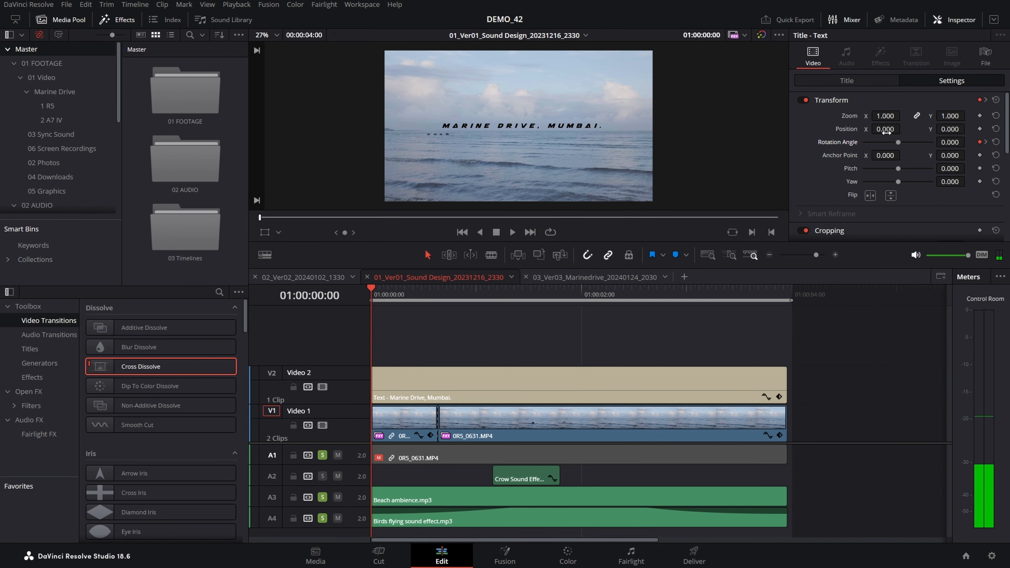
{"action": "left_click_drag", "start_coordinate": [949, 142], "coordinate": [974, 142]}
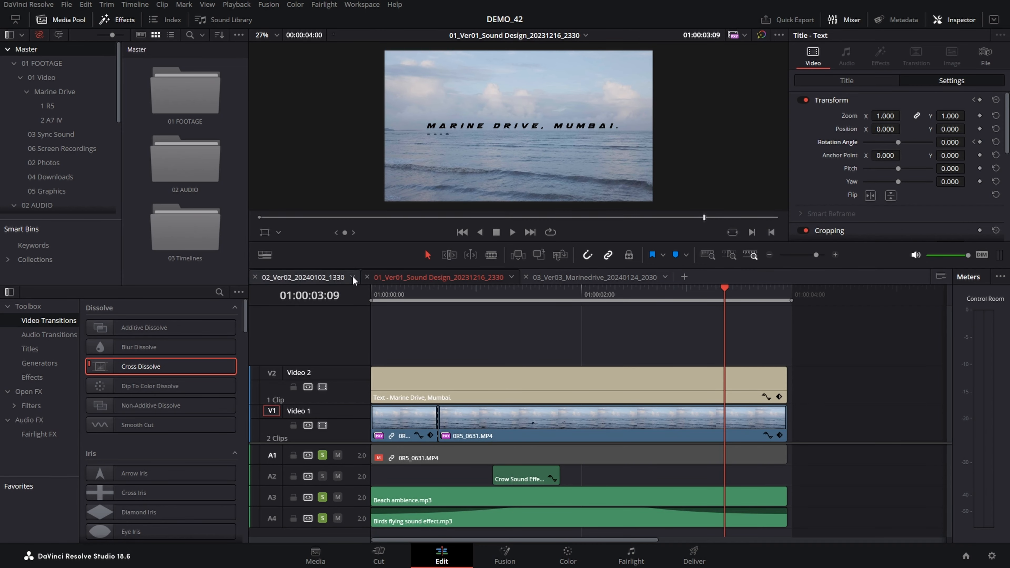
{"action": "key", "text": "space"}
{"action": "key", "text": "space"}
{"action": "key", "text": "space"}
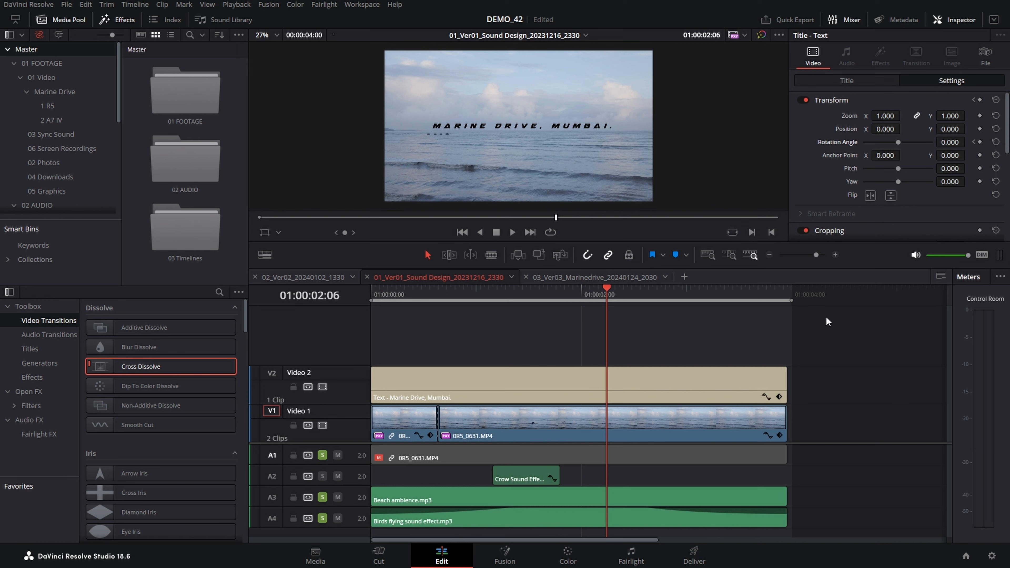
{"action": "left_click", "coordinate": [550, 388]}
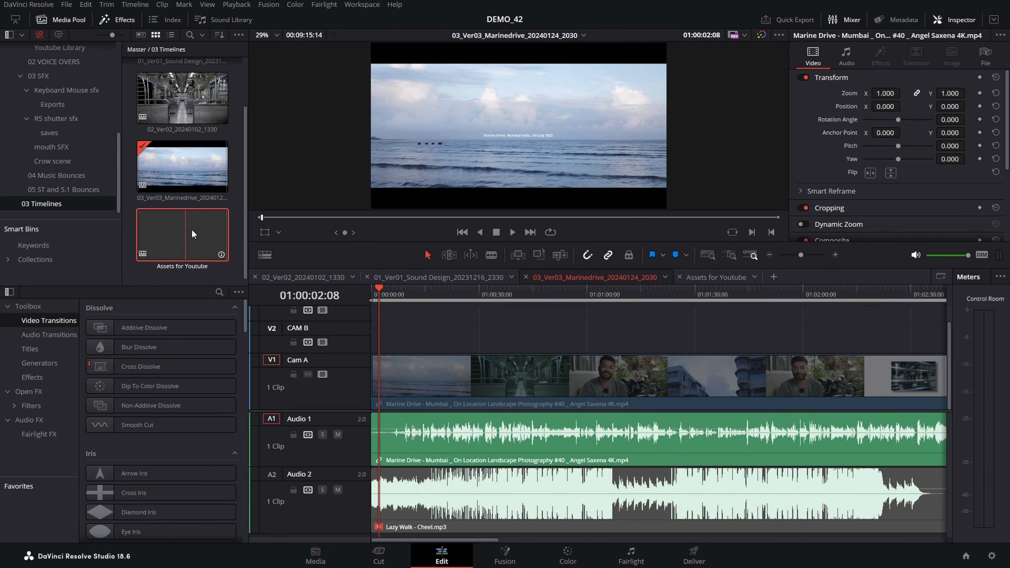
- Open the "Assets for Youtube" timeline and select the three lower-third titles on Video 2
{"action": "left_click", "coordinate": [189, 235]}
{"action": "double_click", "coordinate": [189, 234]}
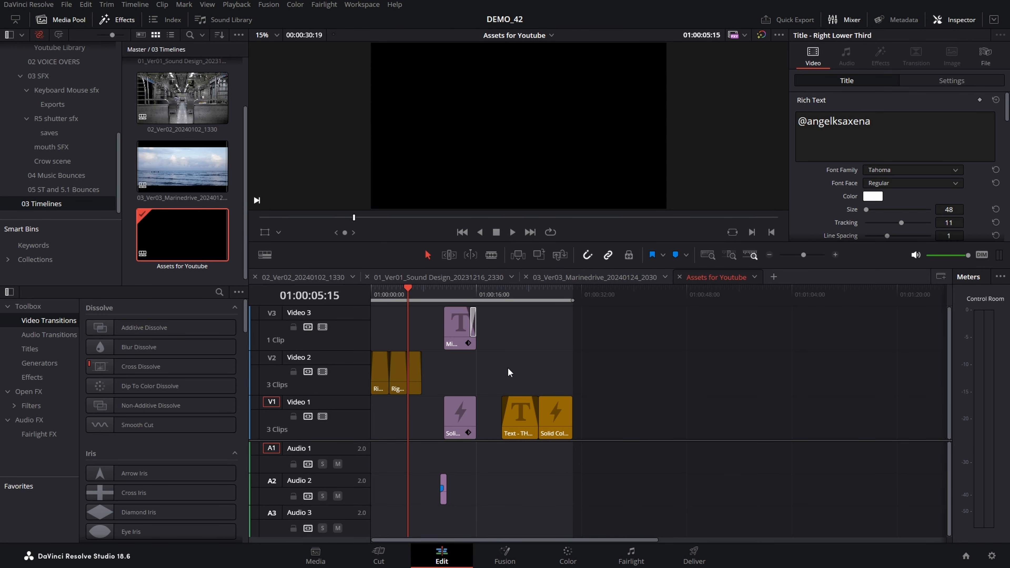
{"action": "left_click_drag", "start_coordinate": [455, 368], "coordinate": [358, 371]}
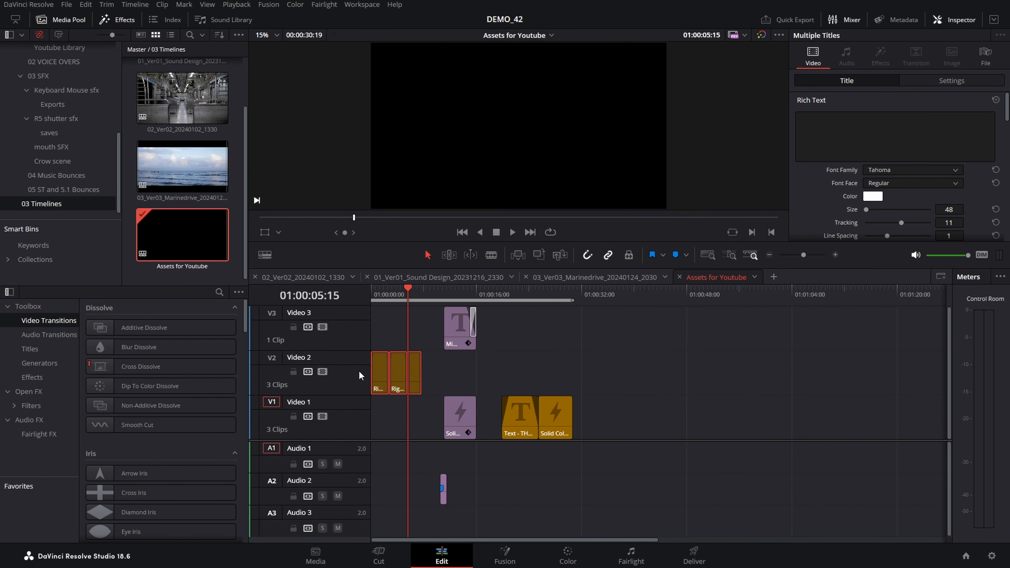
- Paste the copied lower-third titles onto the CAM B track at the start of the 03_Ver03_Marinedrive_20240124_2030 timeline, with Cam A's auto track selector off
{"action": "left_click", "coordinate": [606, 275]}
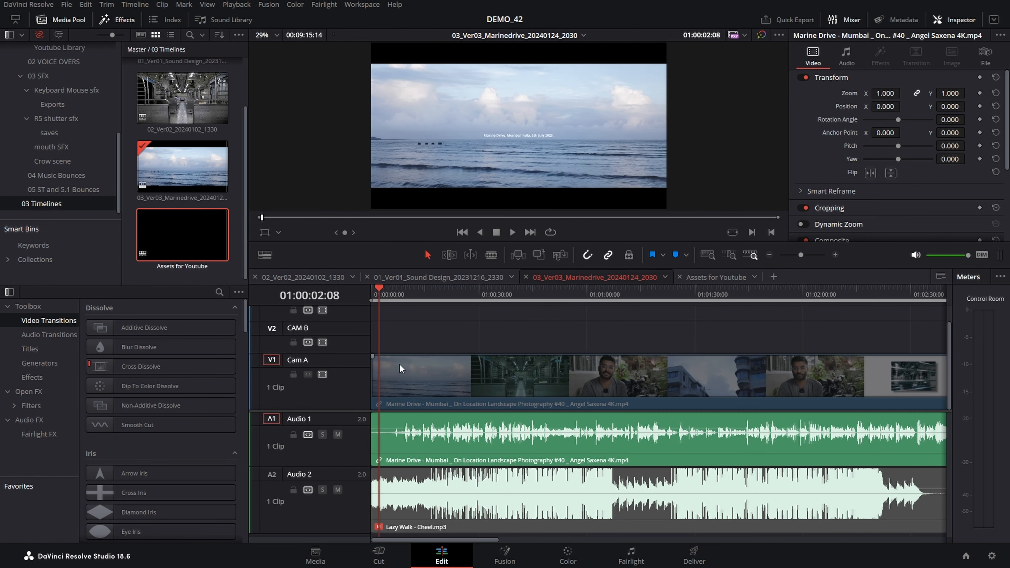
{"action": "key", "text": "Home"}
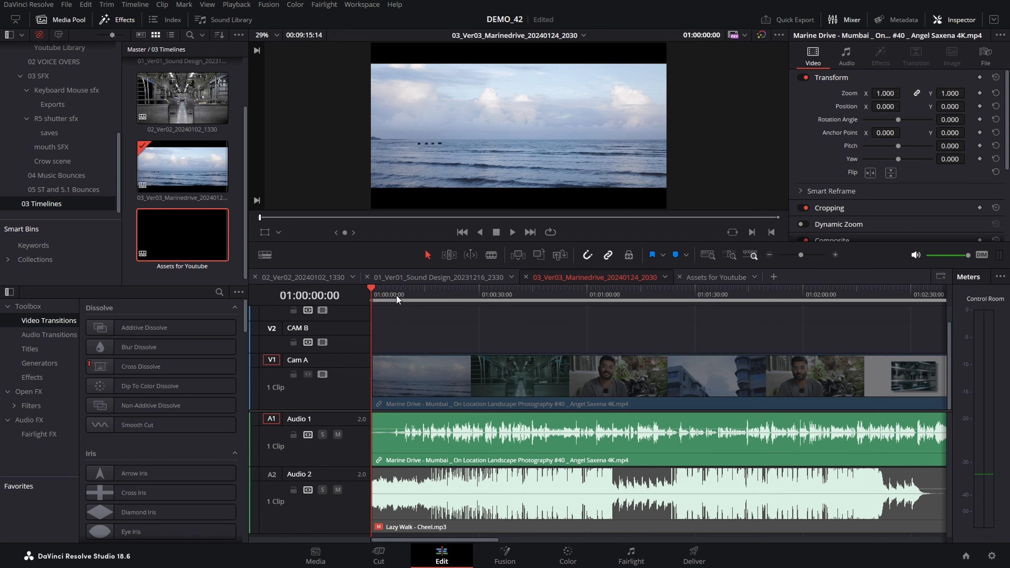
{"action": "left_click_drag", "start_coordinate": [397, 296], "coordinate": [331, 297]}
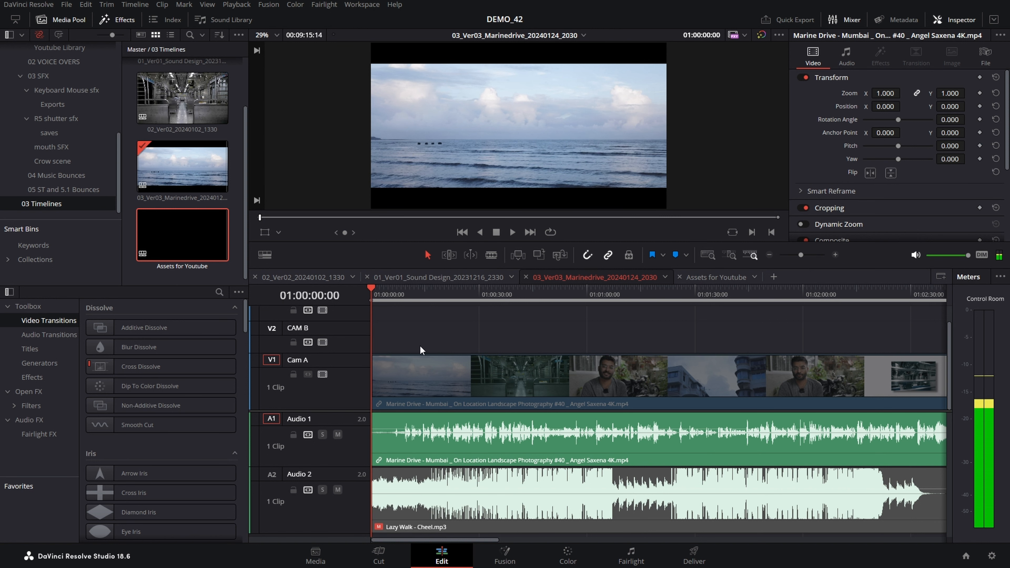
{"action": "key", "text": "ctrl+equal"}
{"action": "scroll", "coordinate": [419, 345], "scroll_direction": "up", "scroll_amount": 4}
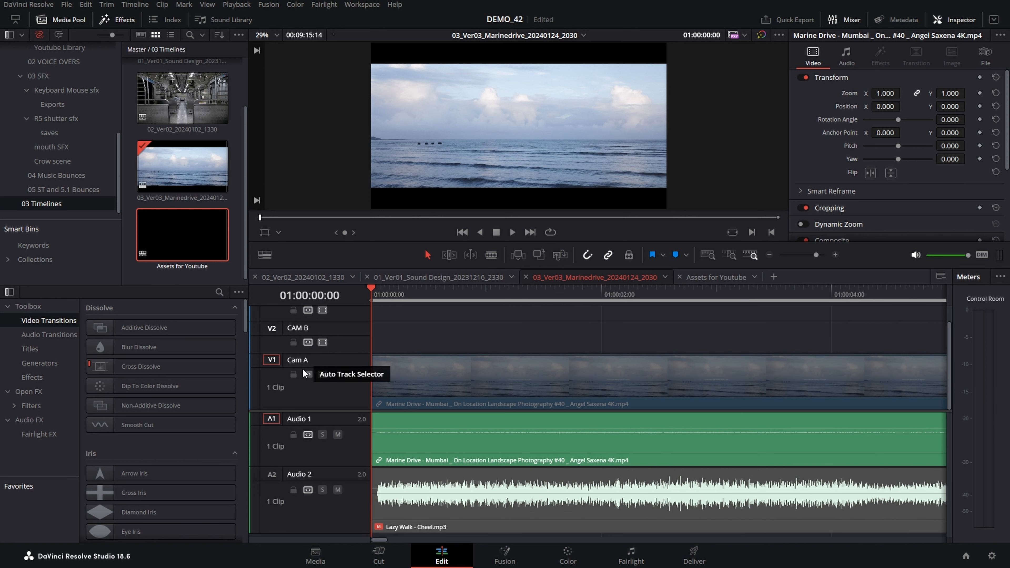
{"action": "left_click", "coordinate": [308, 375]}
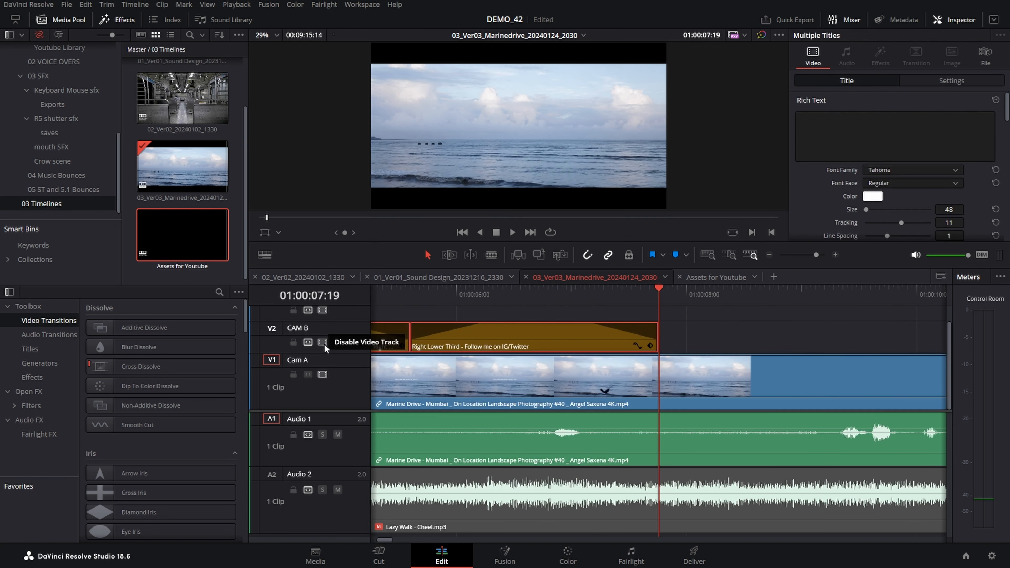
- Place the playhead at 01:00:01:10 and show the shared clip settings of all three lower-third titles on CAM B
{"action": "left_click_drag", "start_coordinate": [387, 297], "coordinate": [392, 296]}
{"action": "key", "text": "ctrl+equal"}
{"action": "key", "text": "ctrl+equal"}
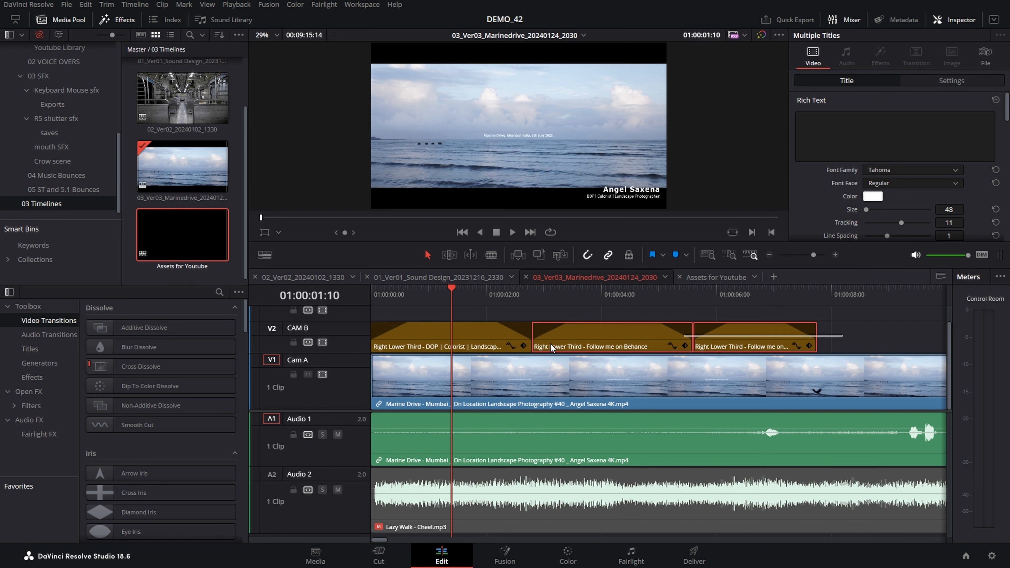
{"action": "left_click", "coordinate": [953, 81]}
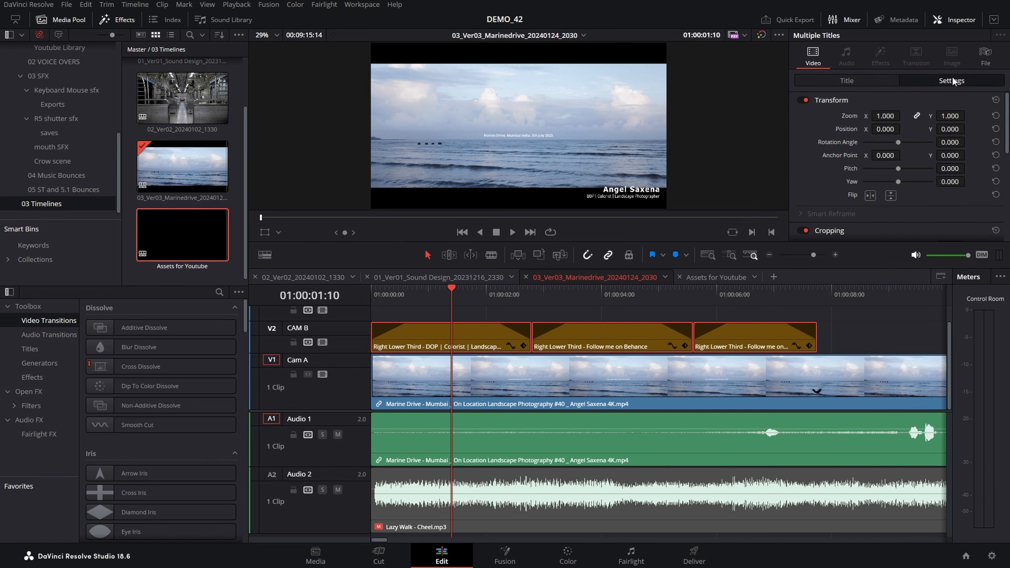